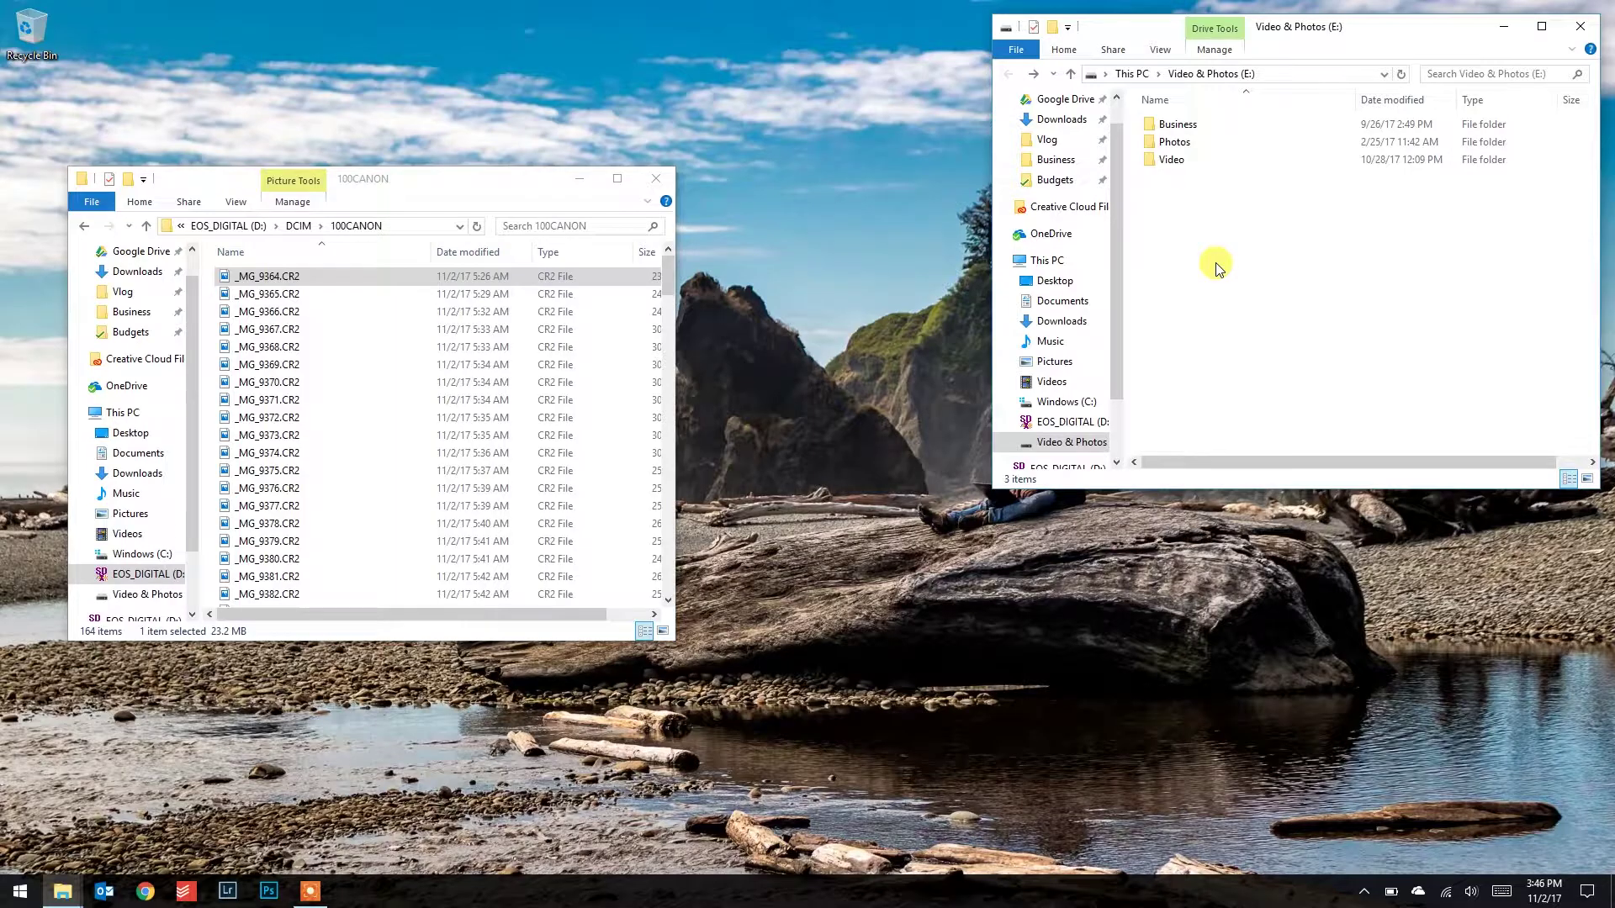
Open the Photos folder on the Video & Photos (E:) drive.
double_click(1172, 142)
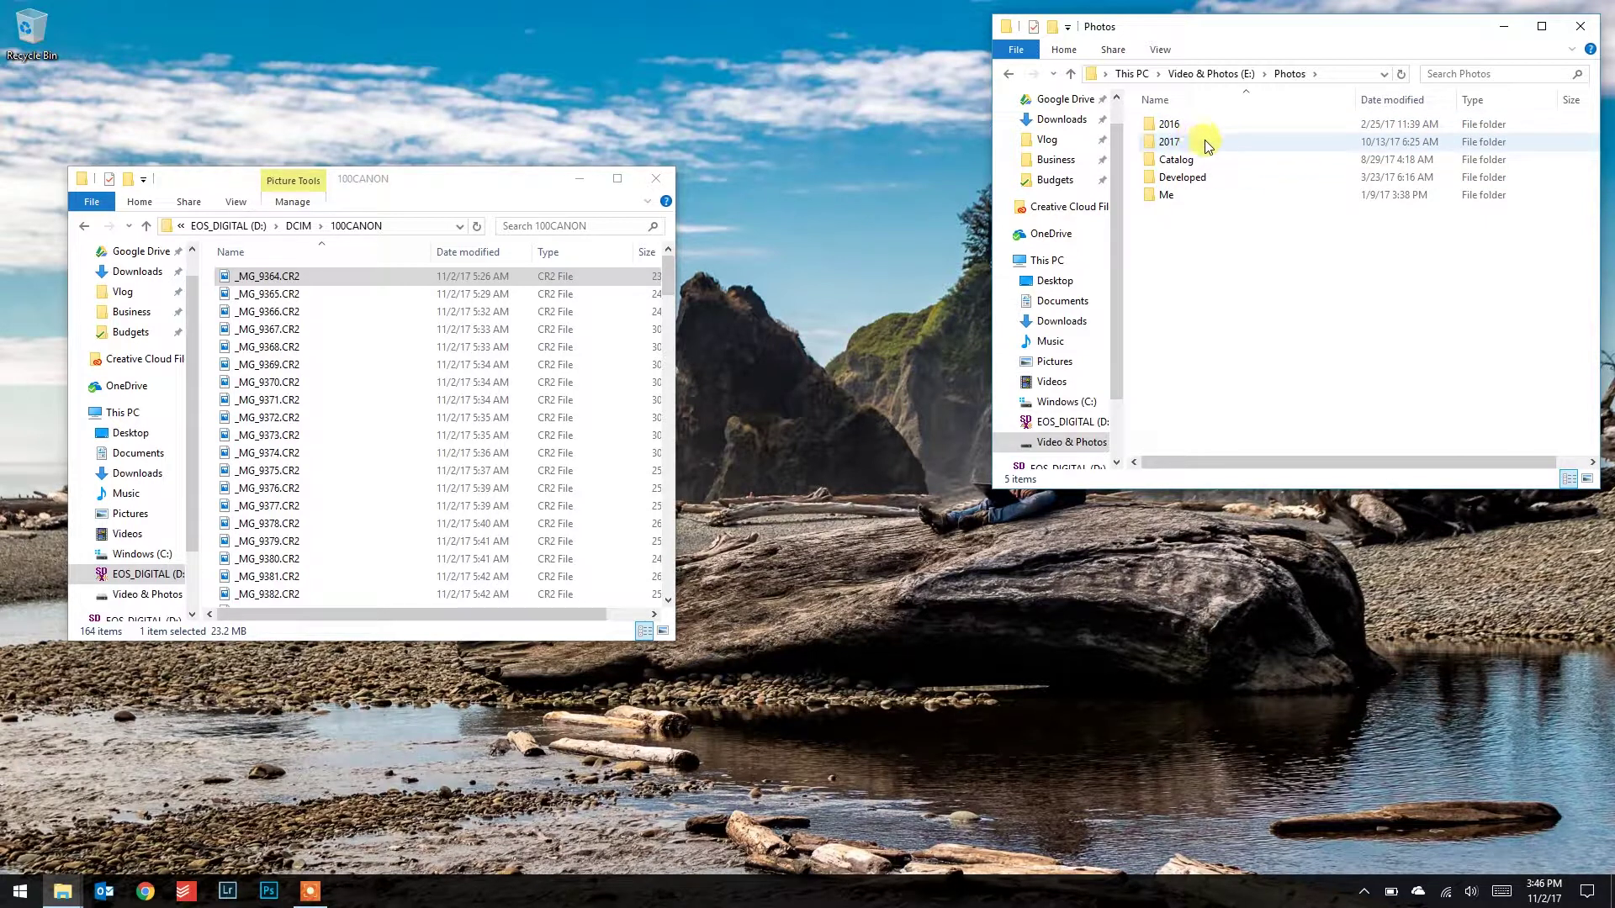
Navigate into Photos > 2017 > Indonesia, listing the nine Oct 12 to Oct 29 folders.
mouse_move(1210, 146)
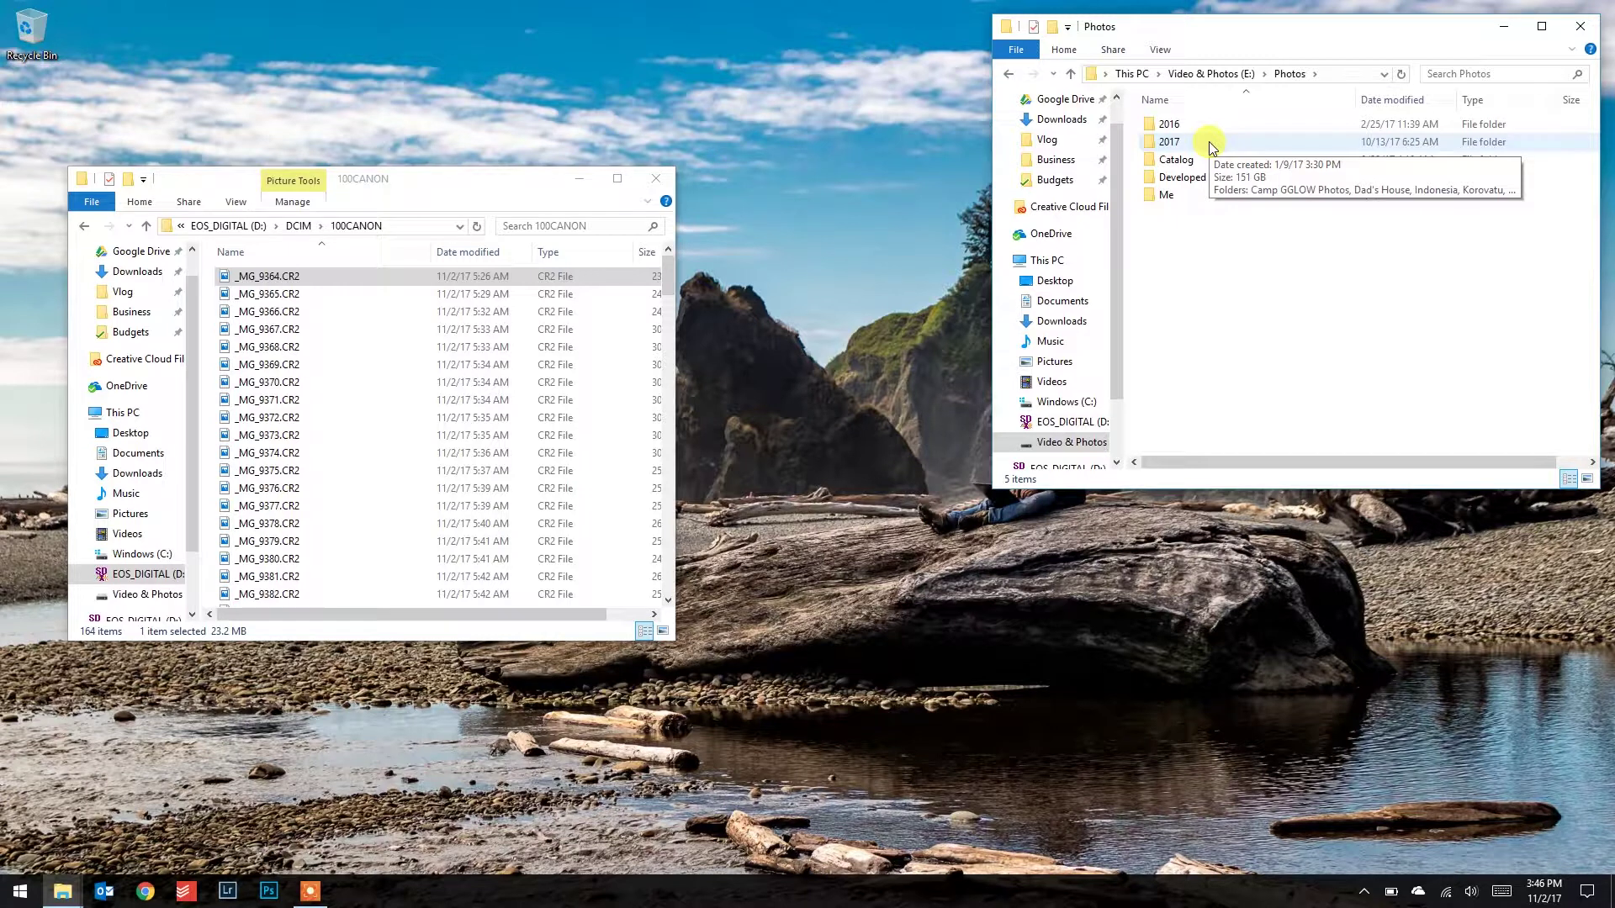
left_click(1211, 145)
double_click(1211, 145)
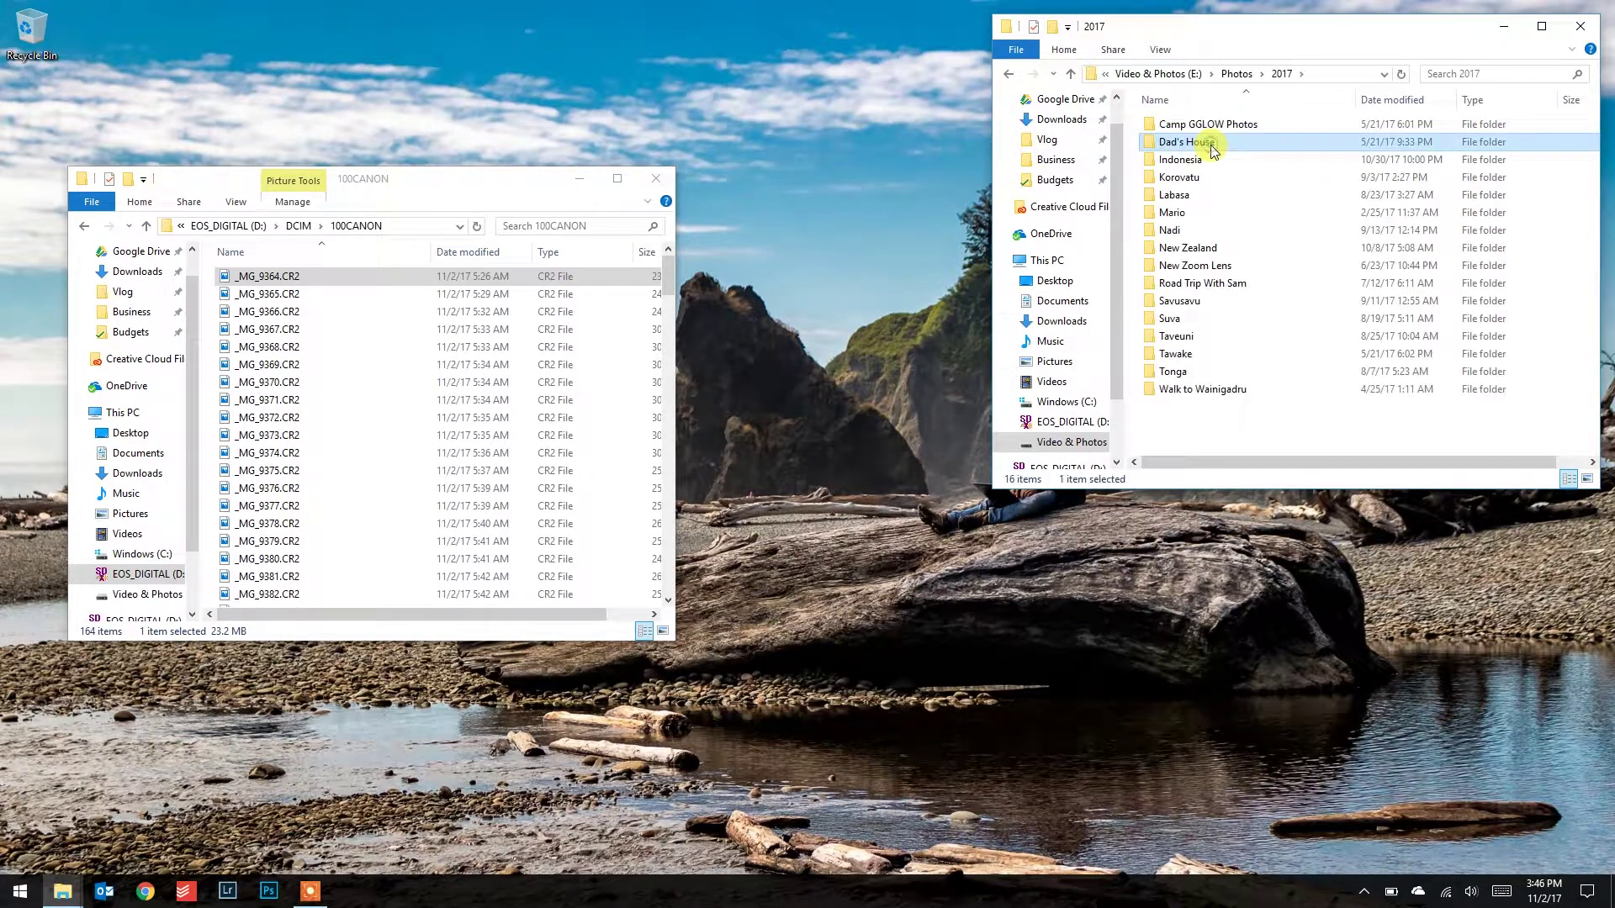
left_click(1208, 161)
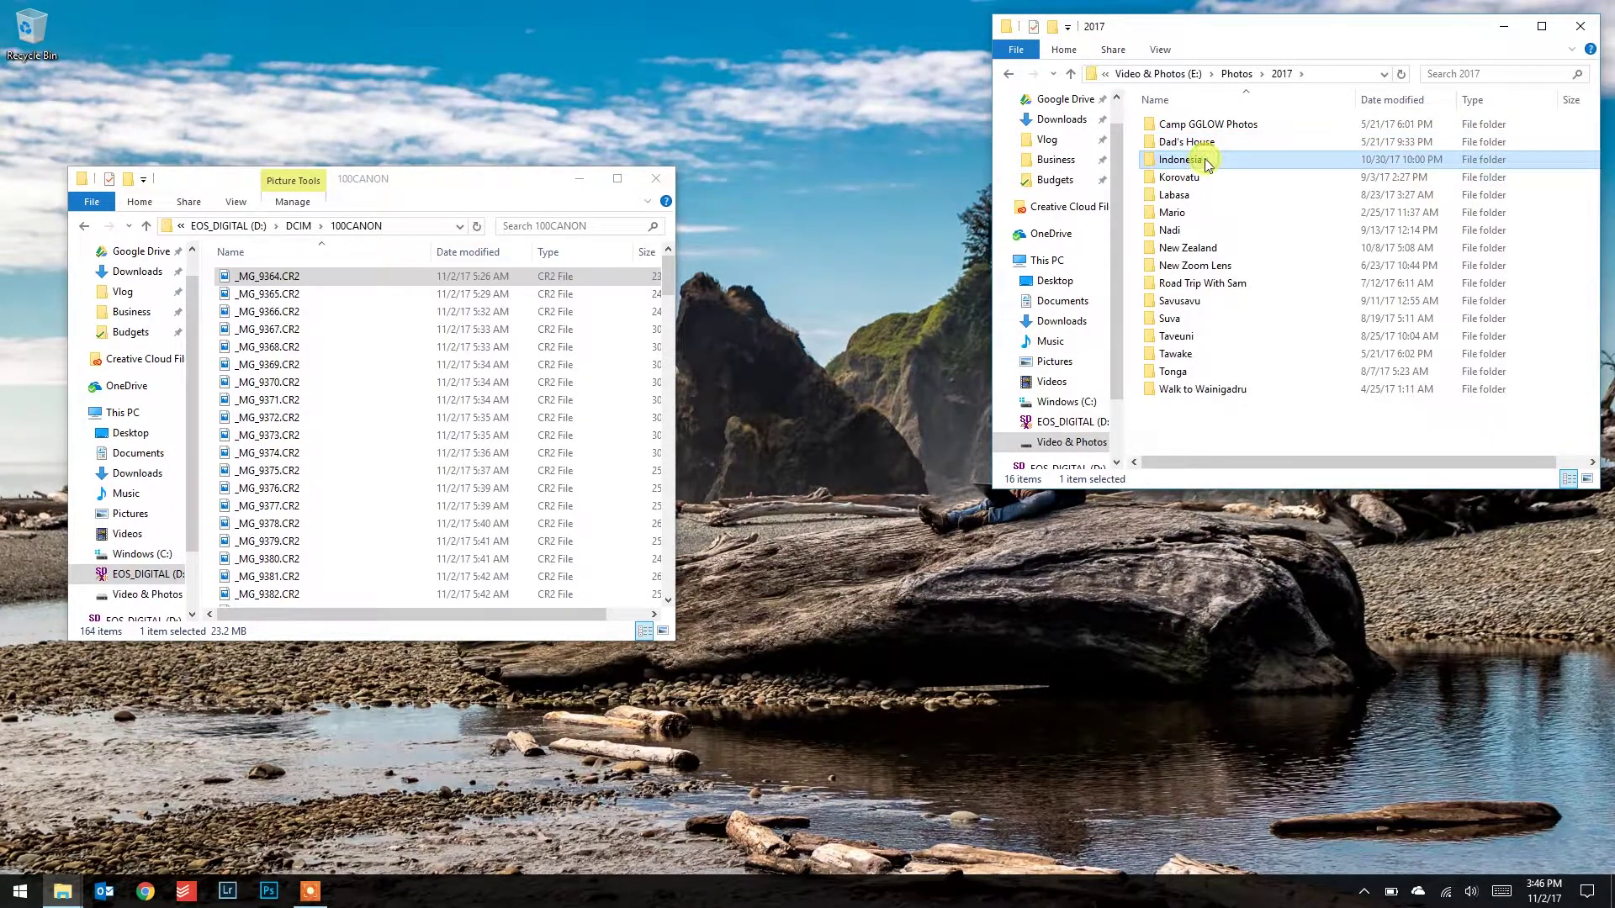
double_click(1204, 159)
key("alt+Left")
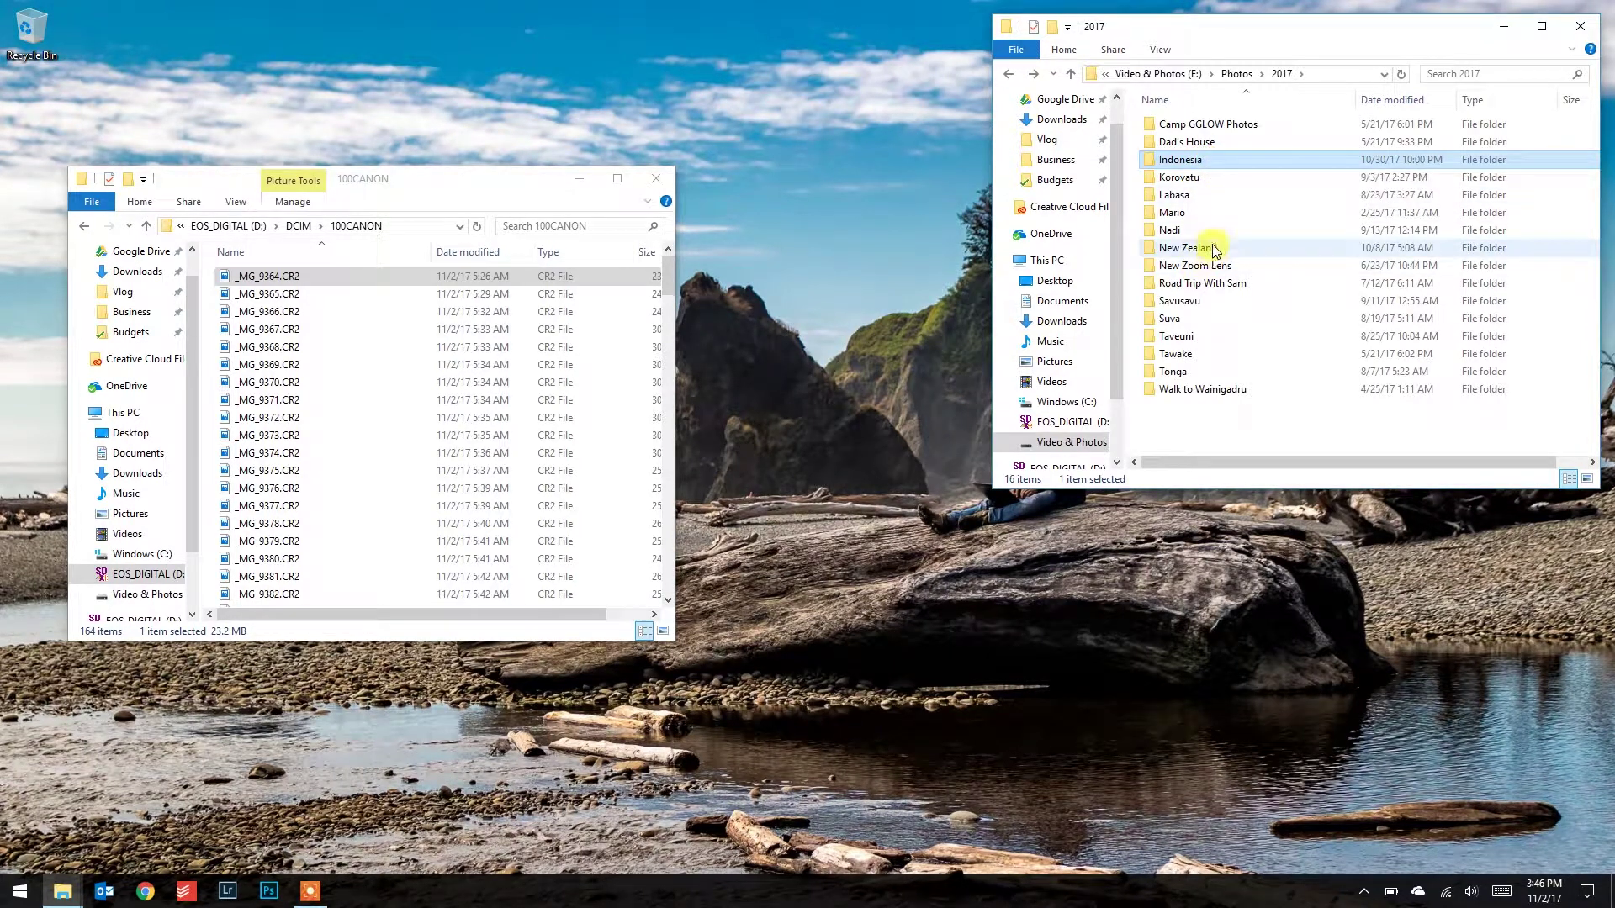
double_click(1222, 159)
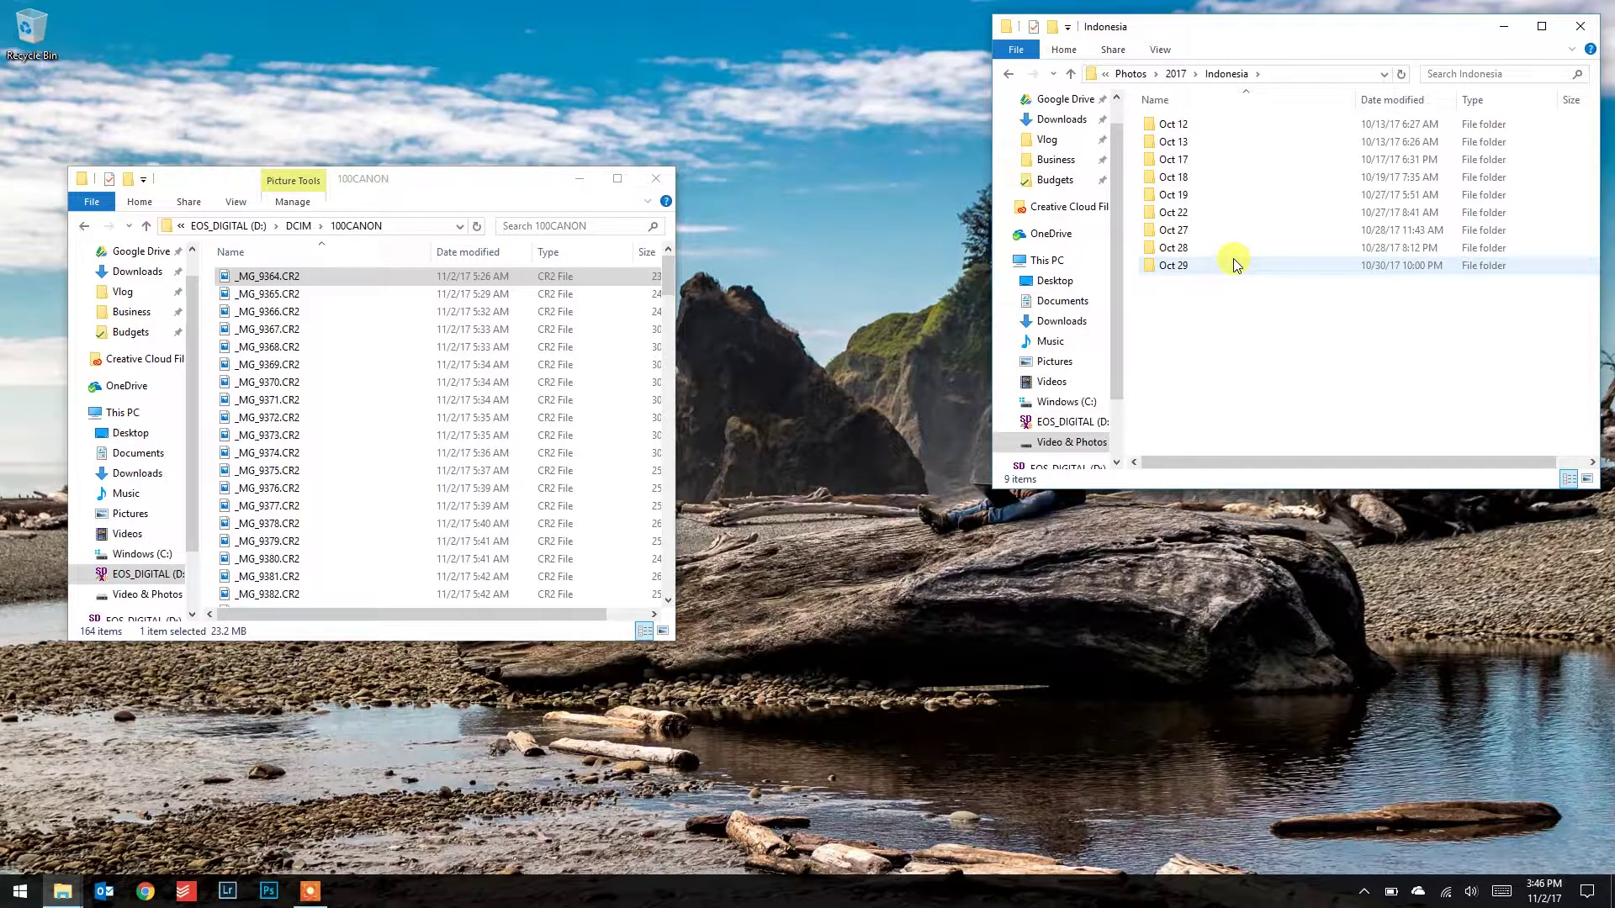
Create a Nov 2 folder in Indonesia with a Mt Bromo folder inside it.
key("ctrl+shift+n")
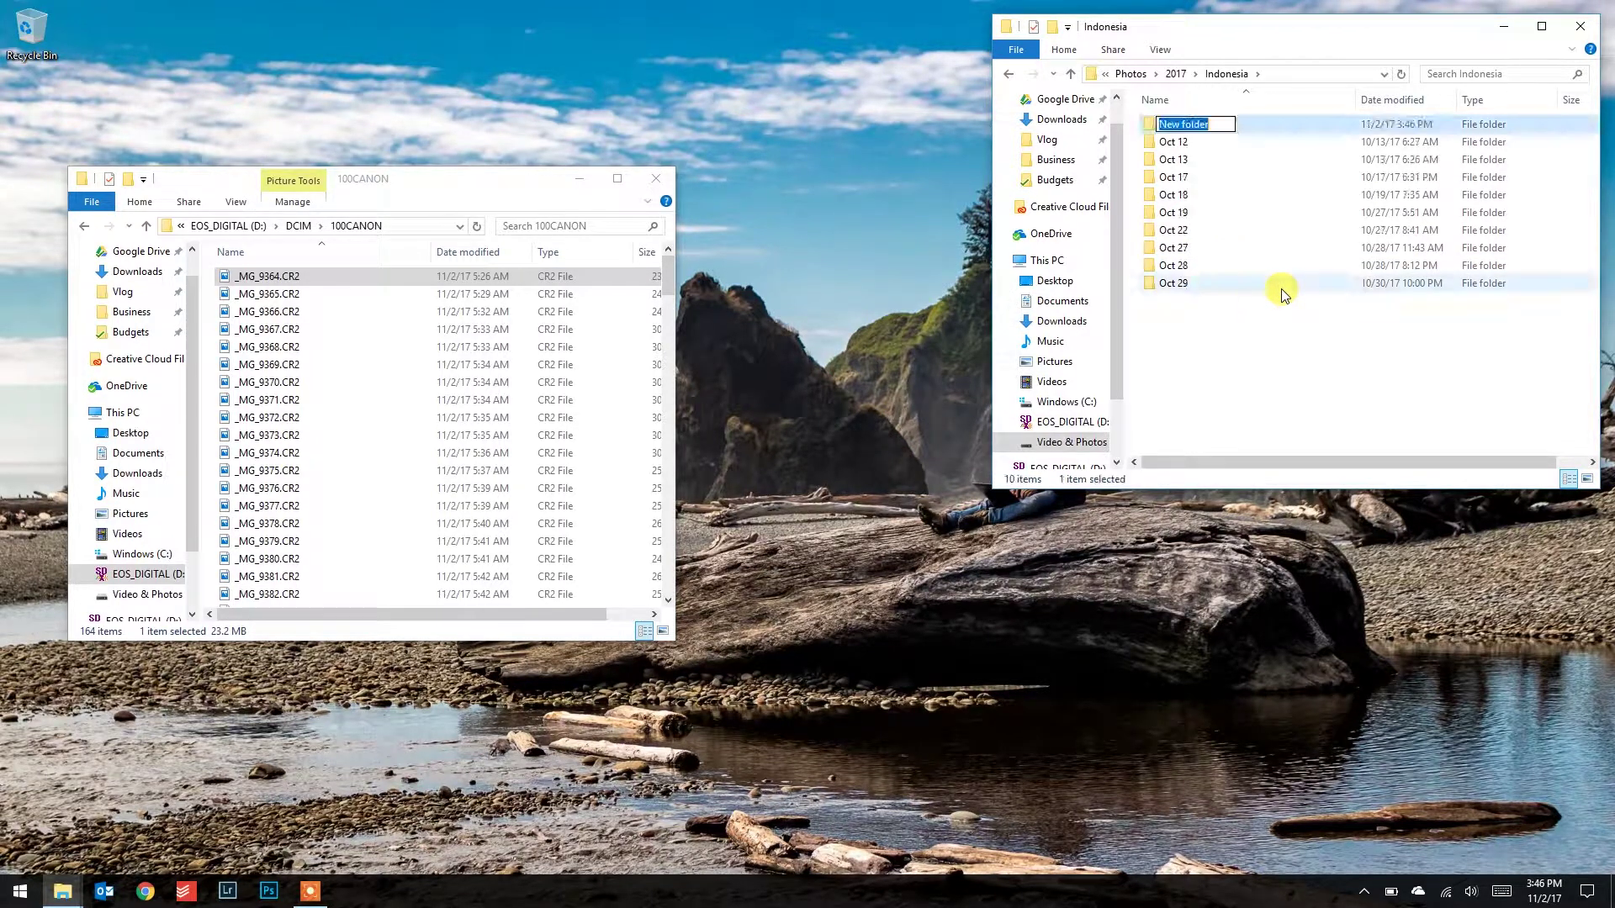
type("N")
key("Return")
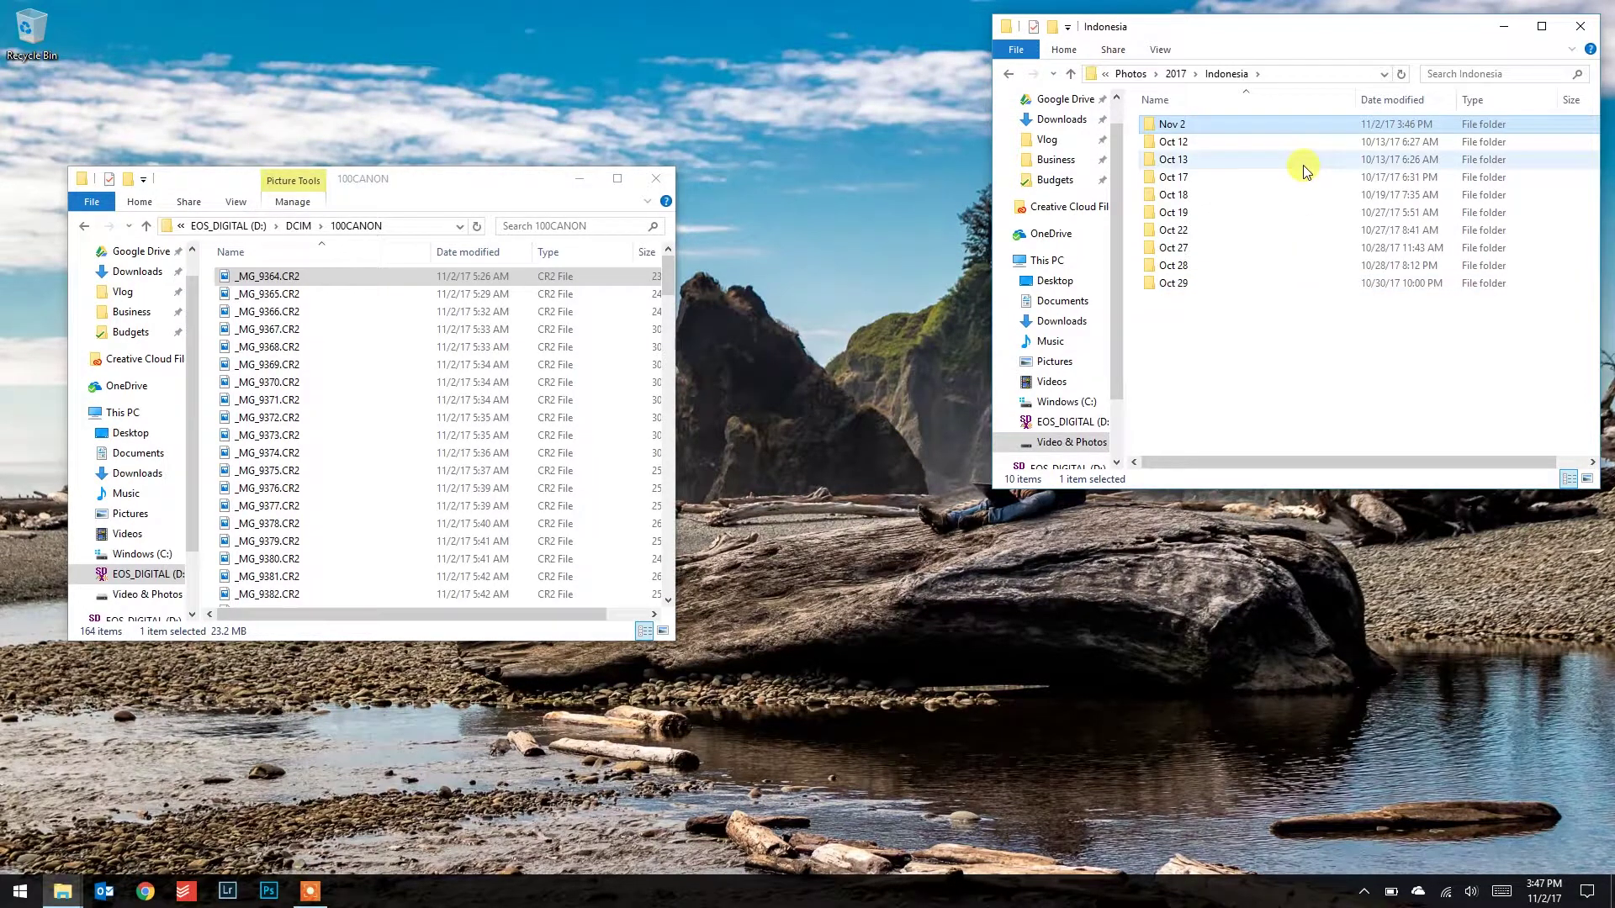
key("Return")
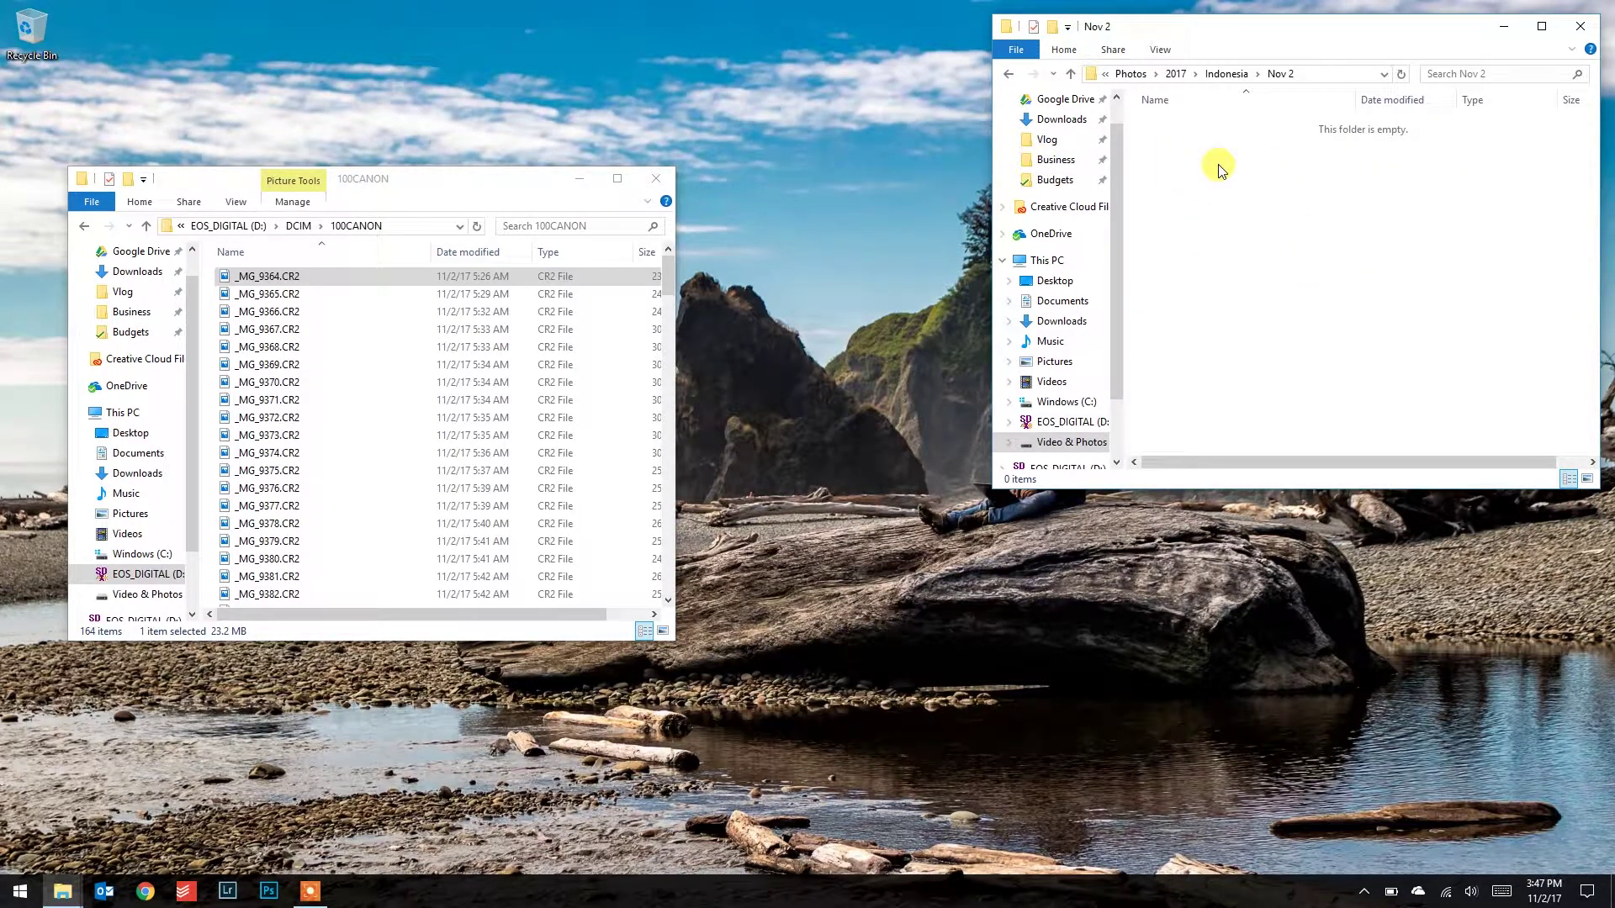
key("ctrl+shift+n")
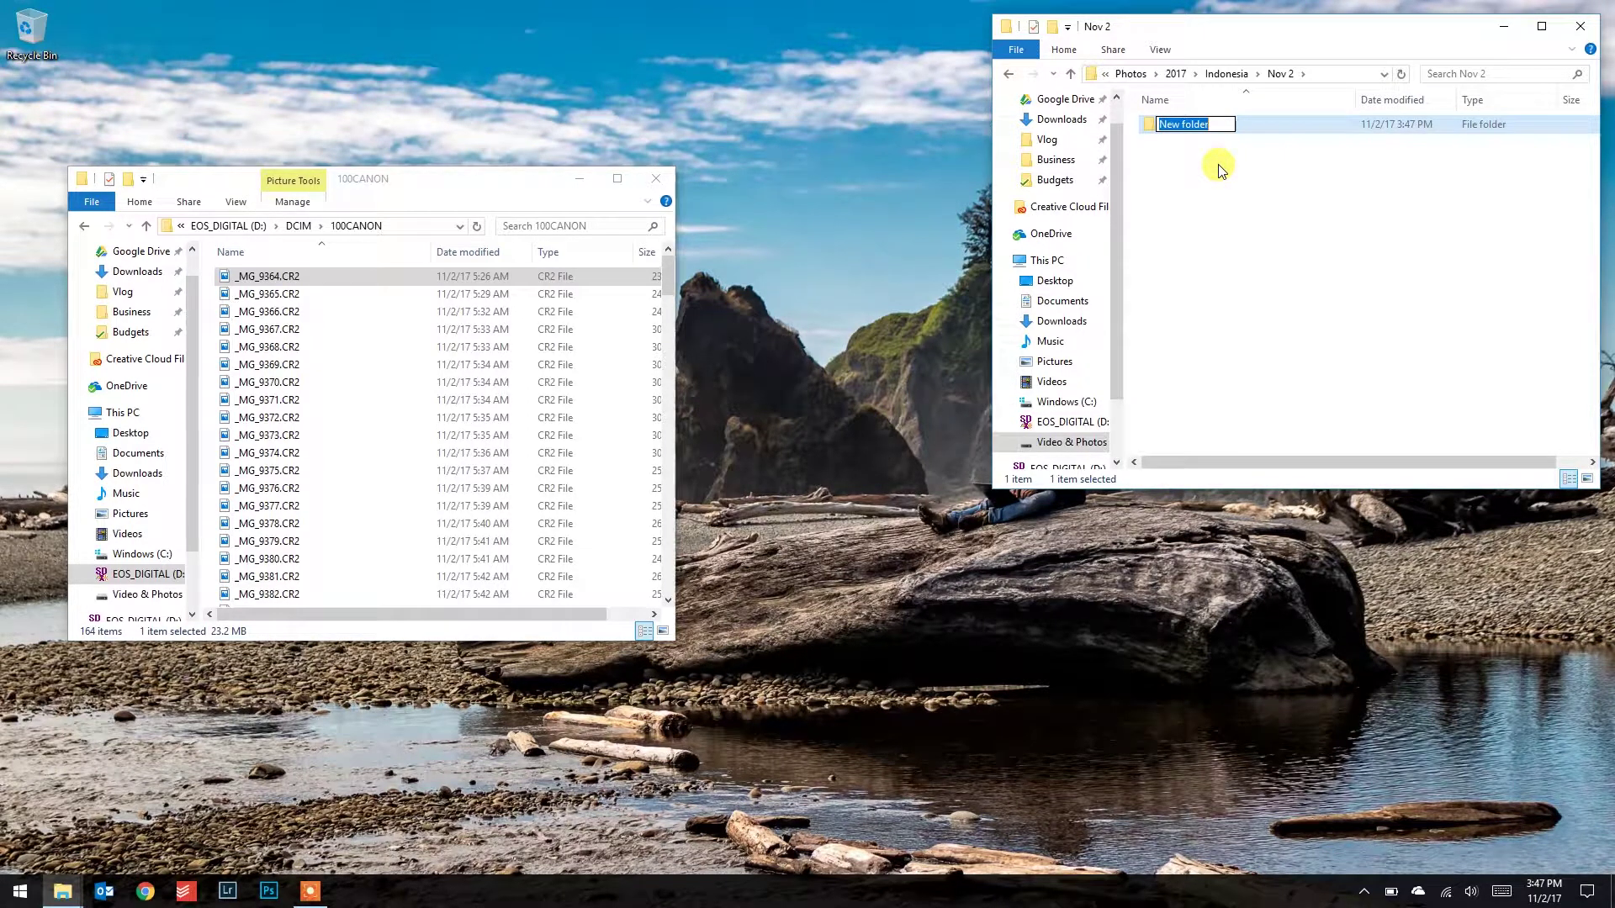
type("Mt Bromo")
key("Return")
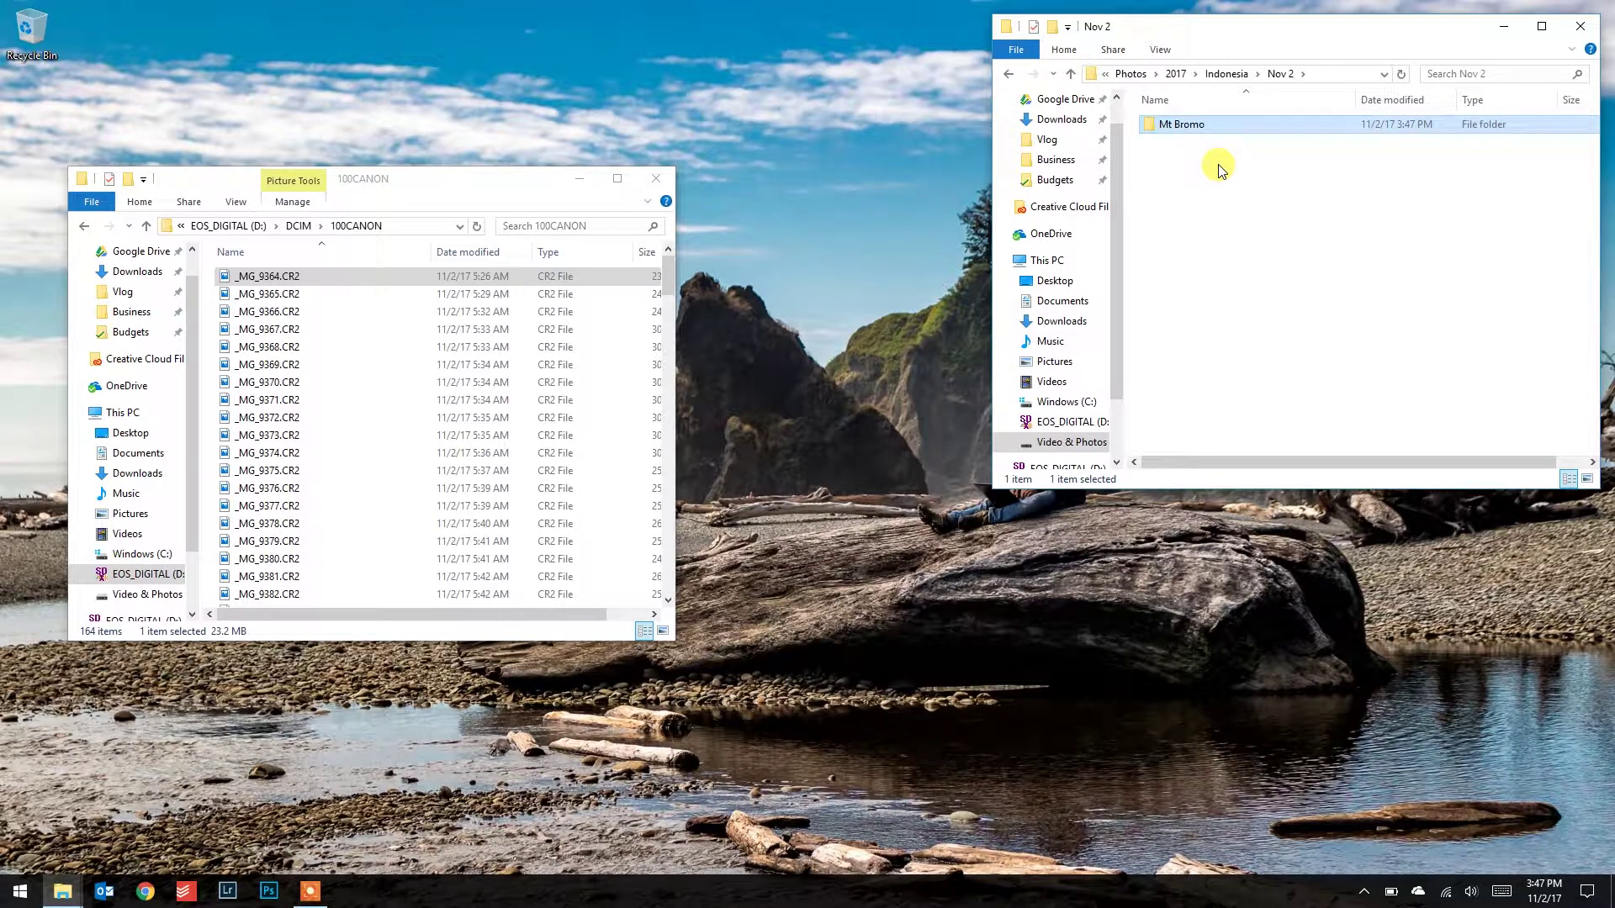
key("Return")
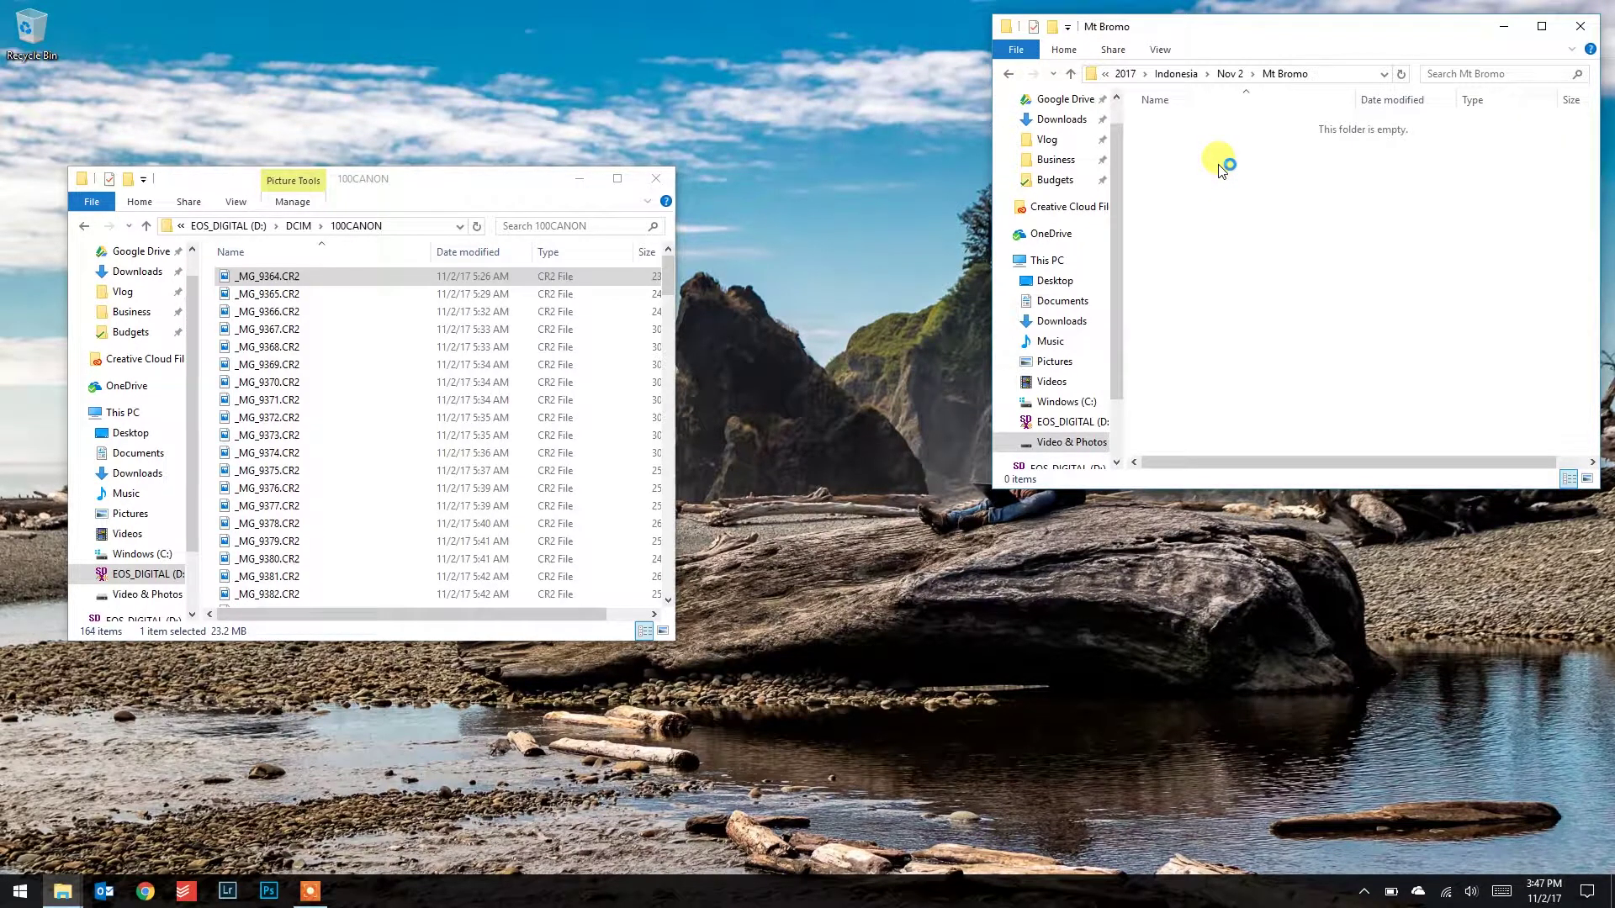
Add D, PSD and RAW subfolders inside the Mt Bromo folder.
key("ctrl+shift+n")
type("D")
key("Return")
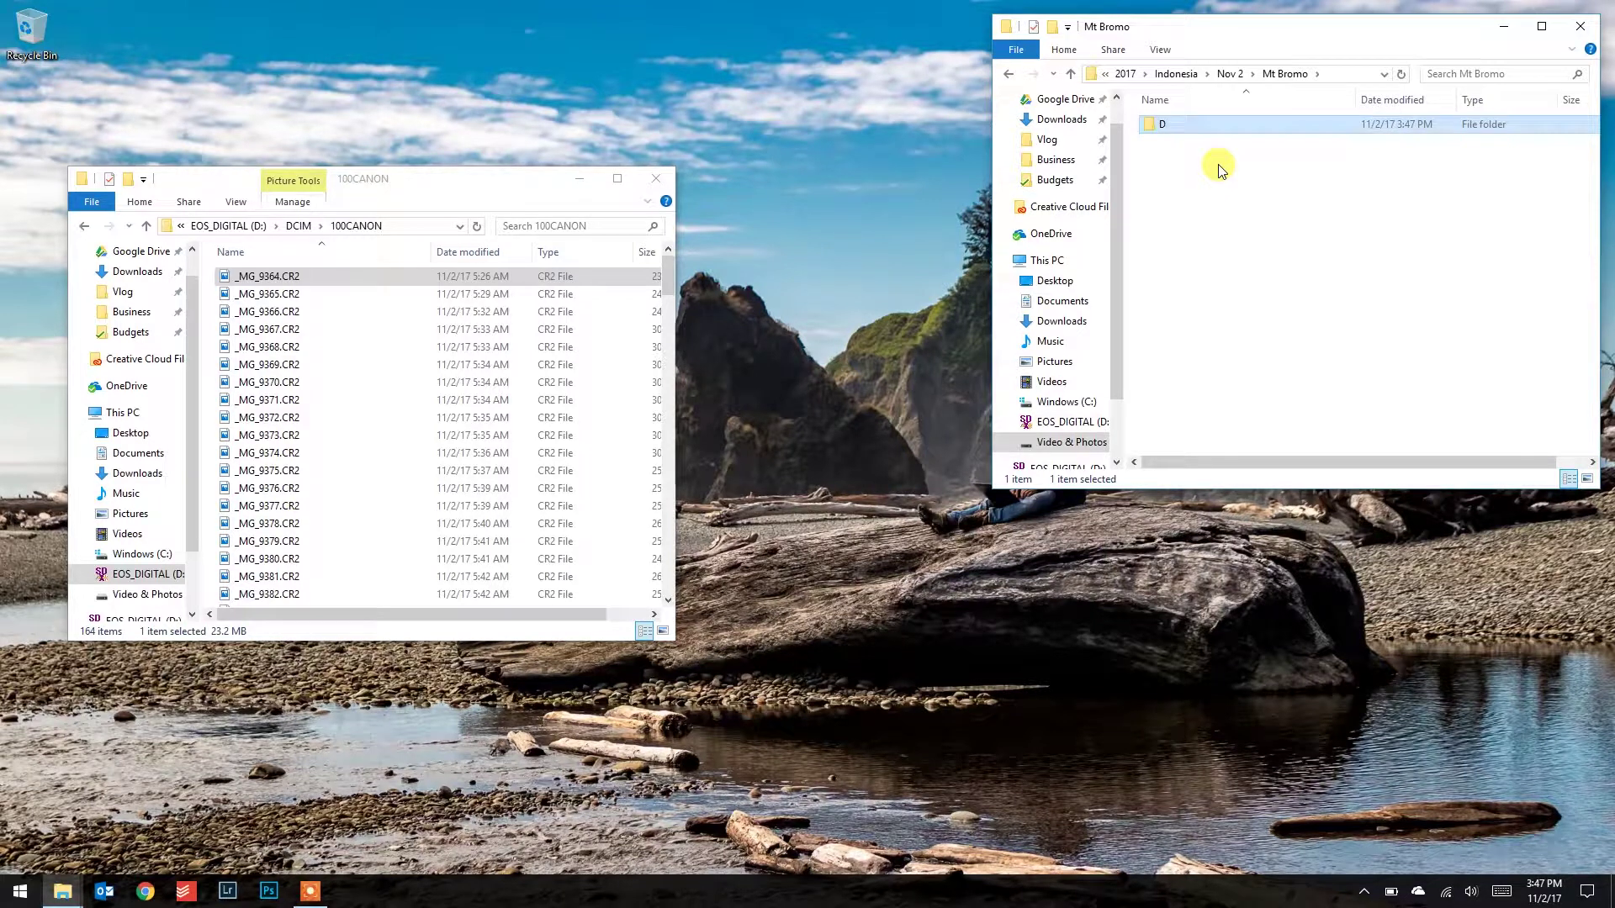
key("ctrl+shift+n")
type("PSD")
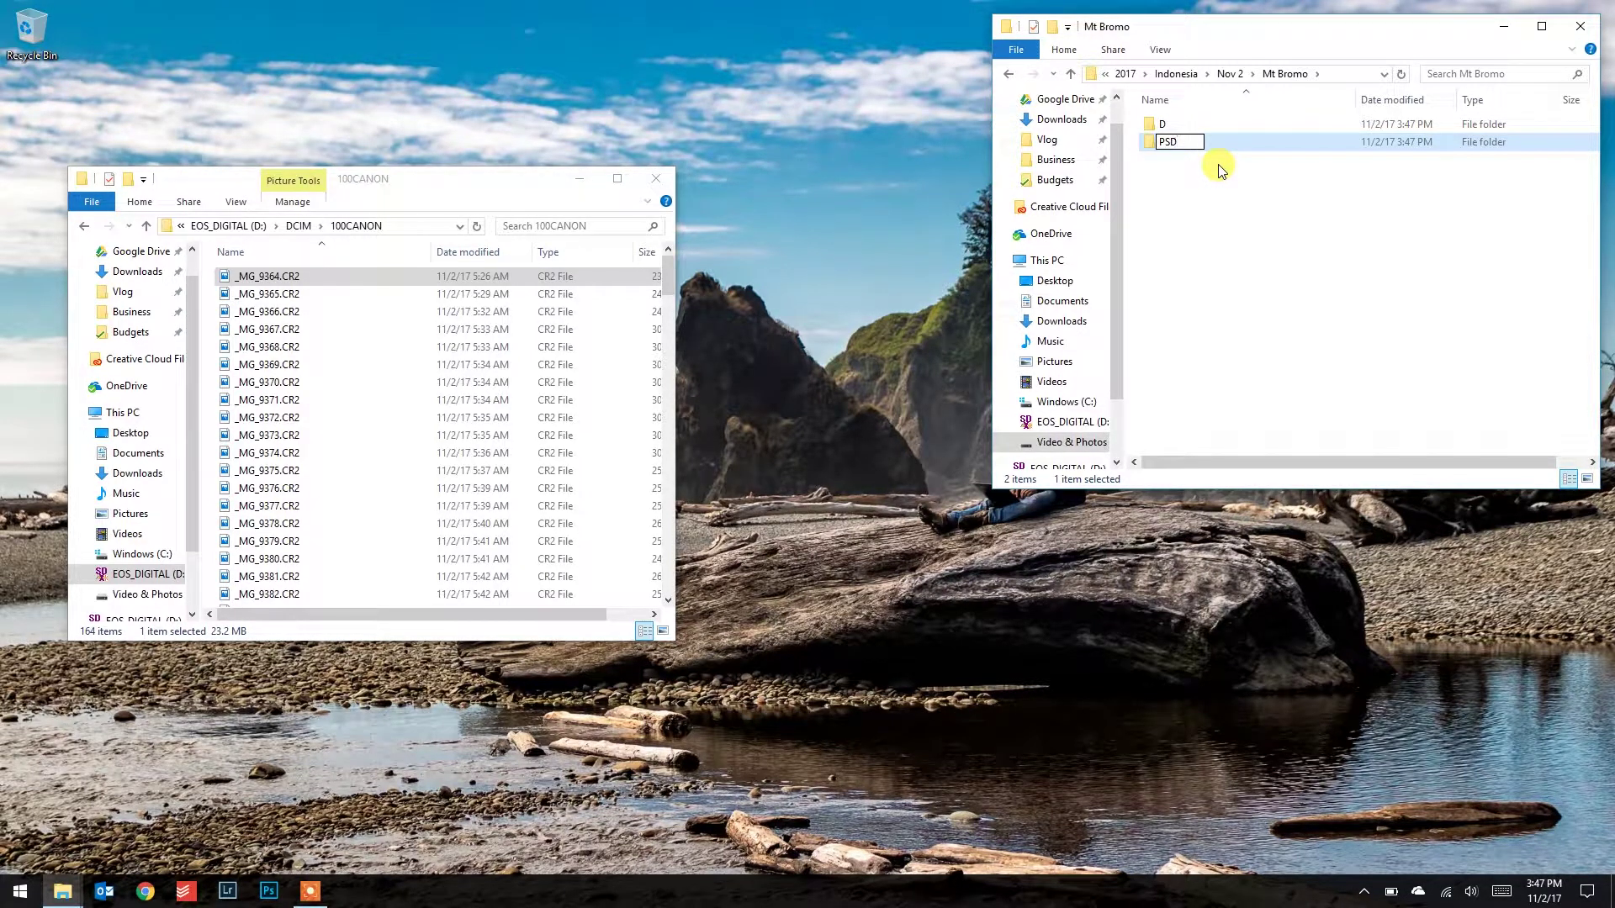
key("Return")
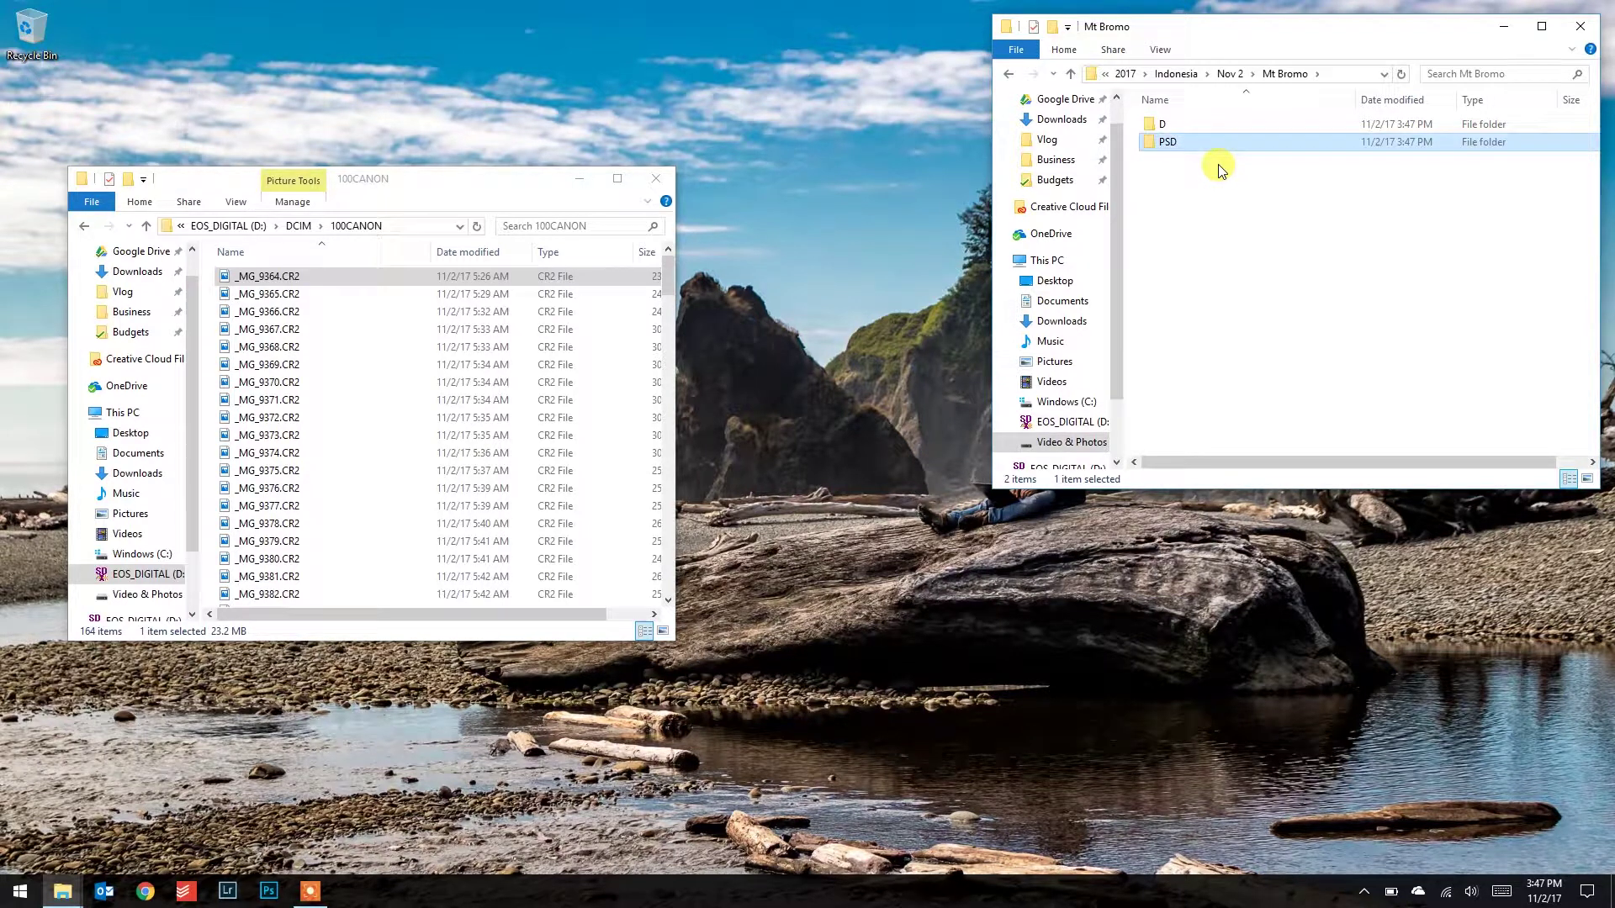
key("ctrl+shift+n")
type("RAW")
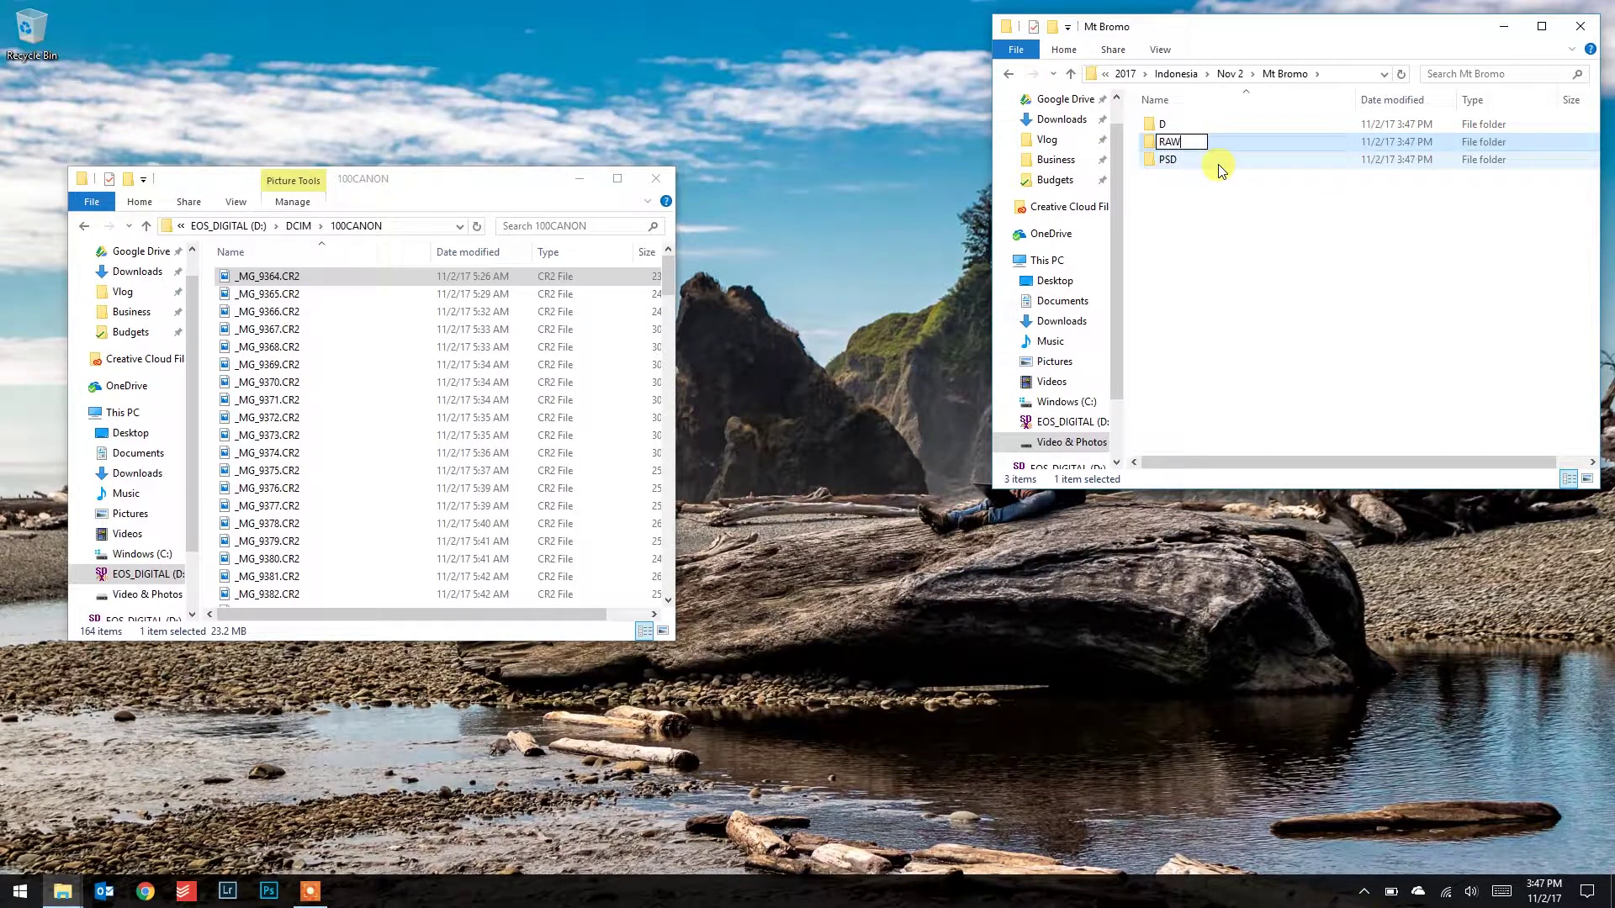
key("Return")
left_click(388, 192)
Select all 164 CR2 files from _MG_9364.CR2 onward and drag them onto the Mt Bromo RAW folder.
left_click(347, 286)
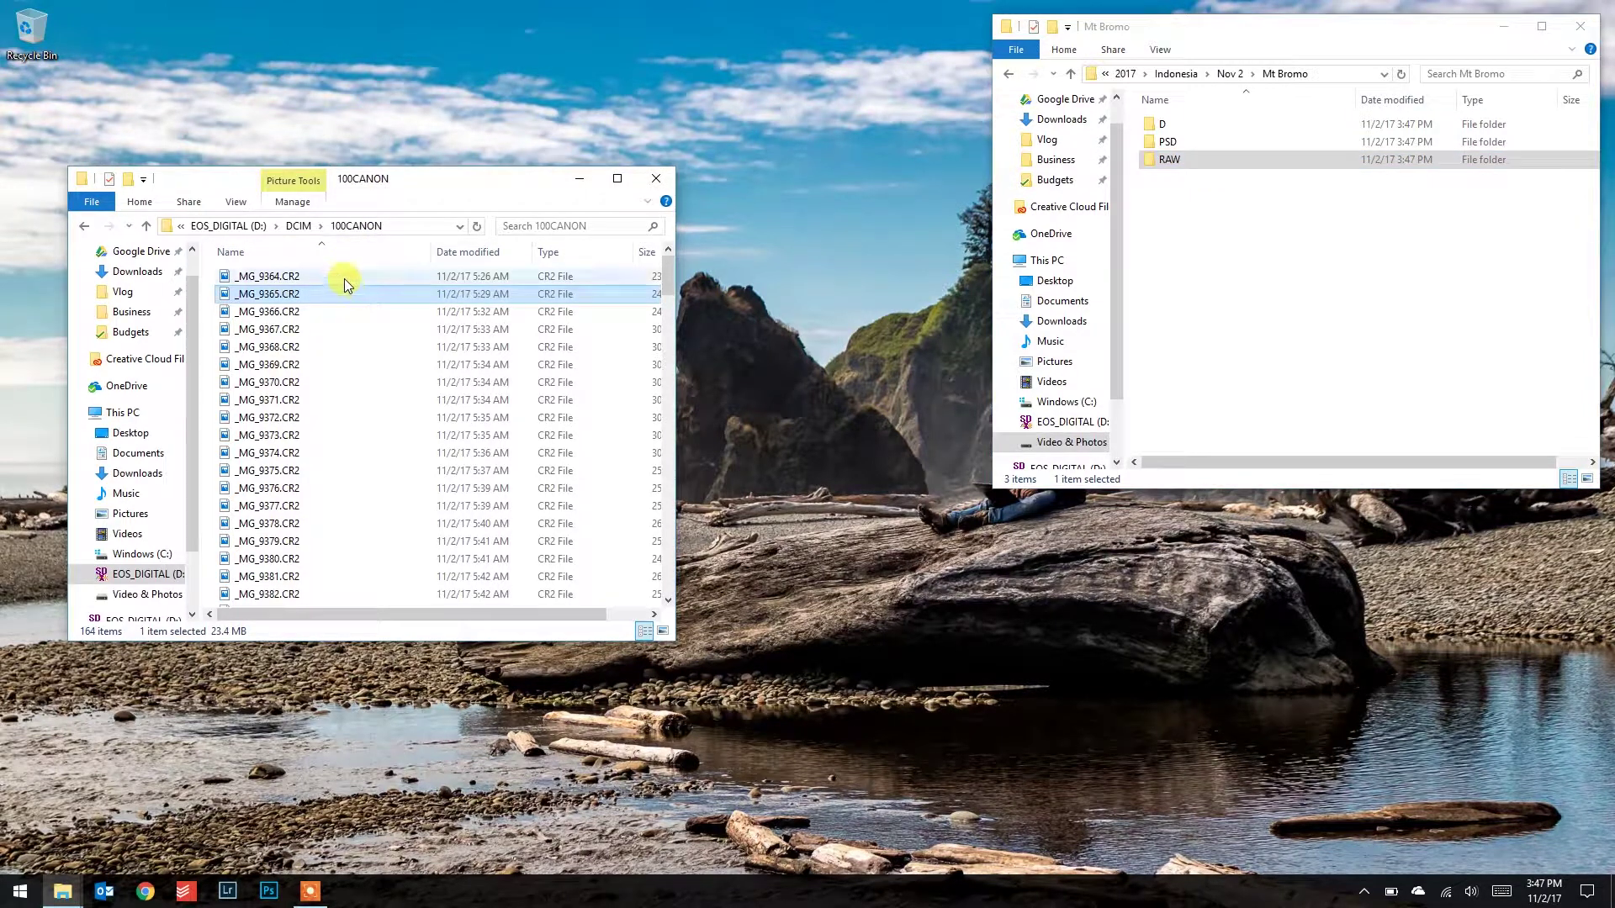
left_click(344, 277)
scroll(343, 280, "down", 20)
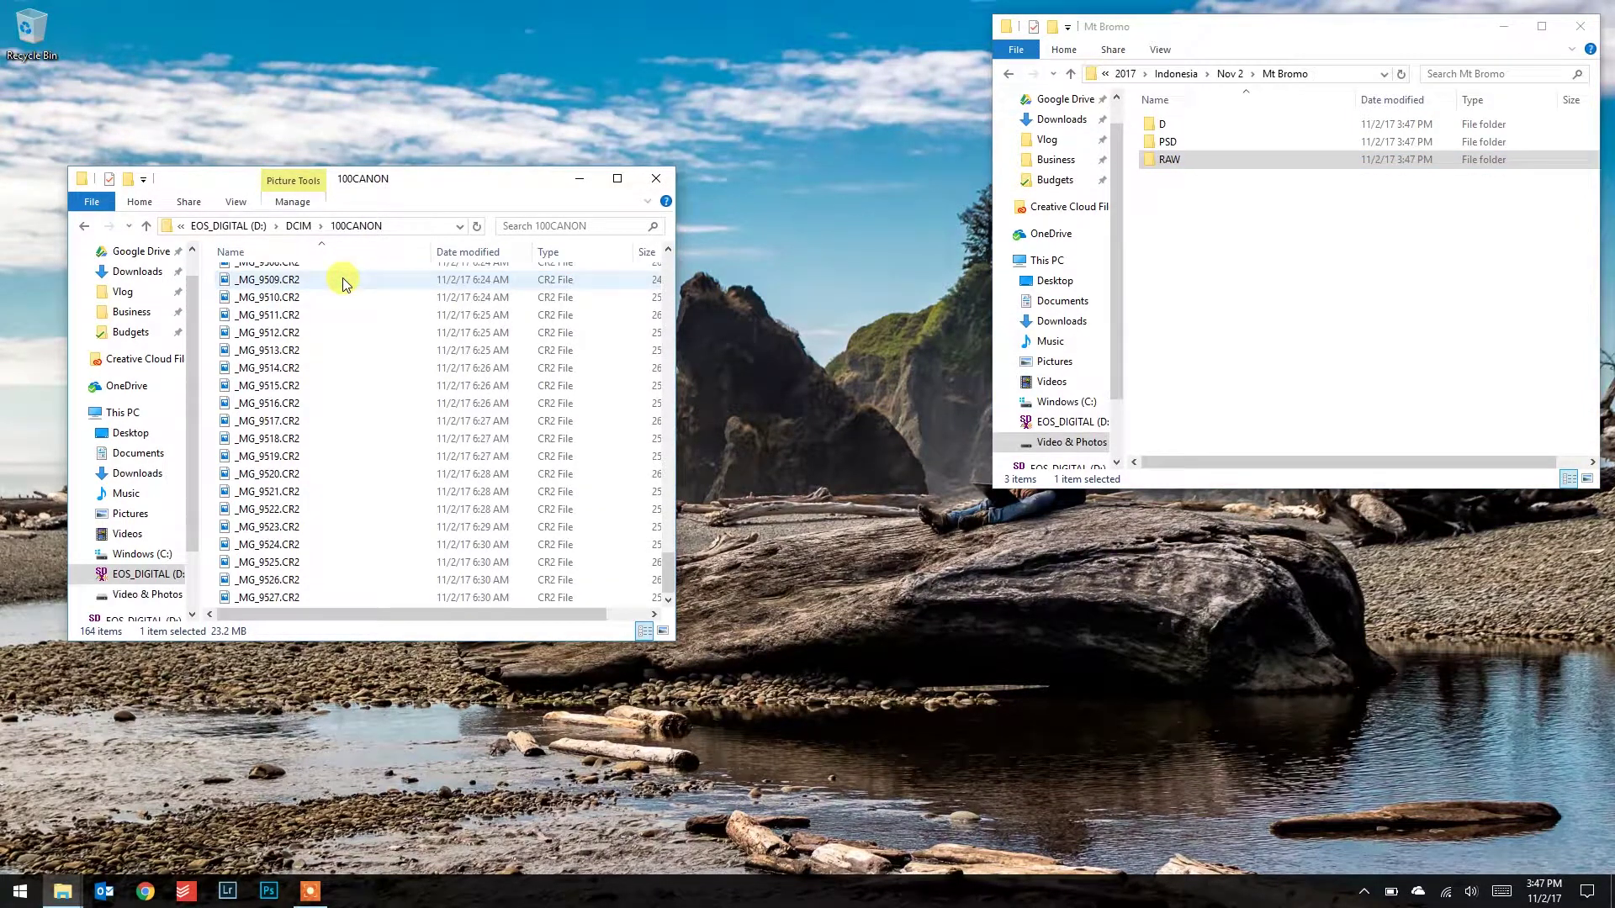
left_click(254, 599, "shift")
left_click_drag(254, 599, 1169, 168)
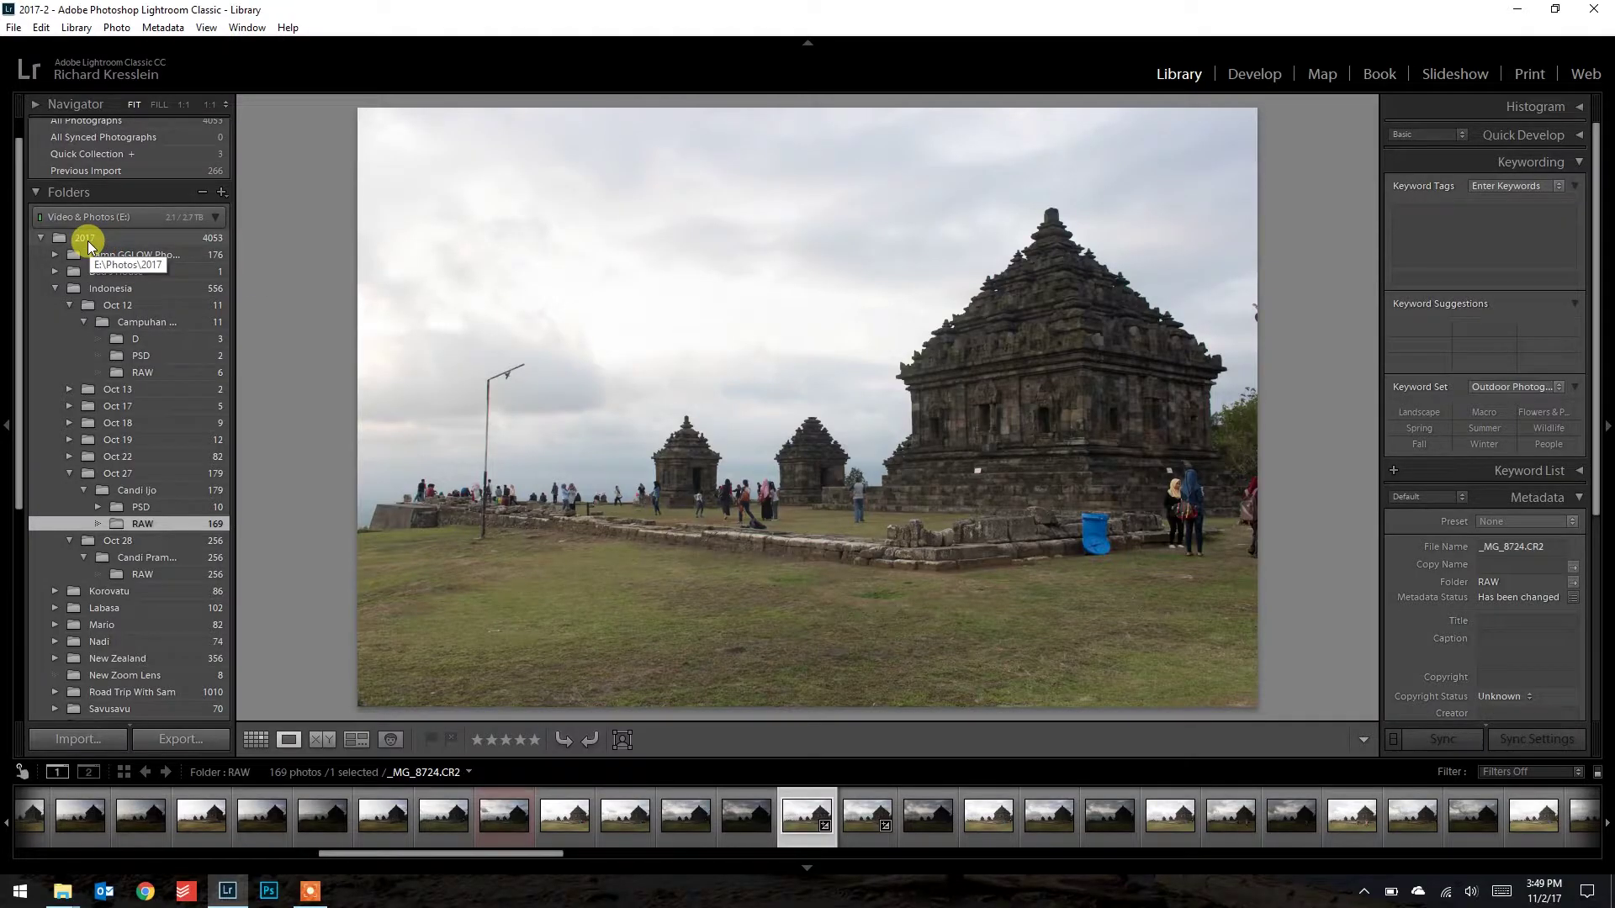
Synchronize the 2017 folder in Lightroom to import the new Mt Bromo photos.
right_click(88, 244)
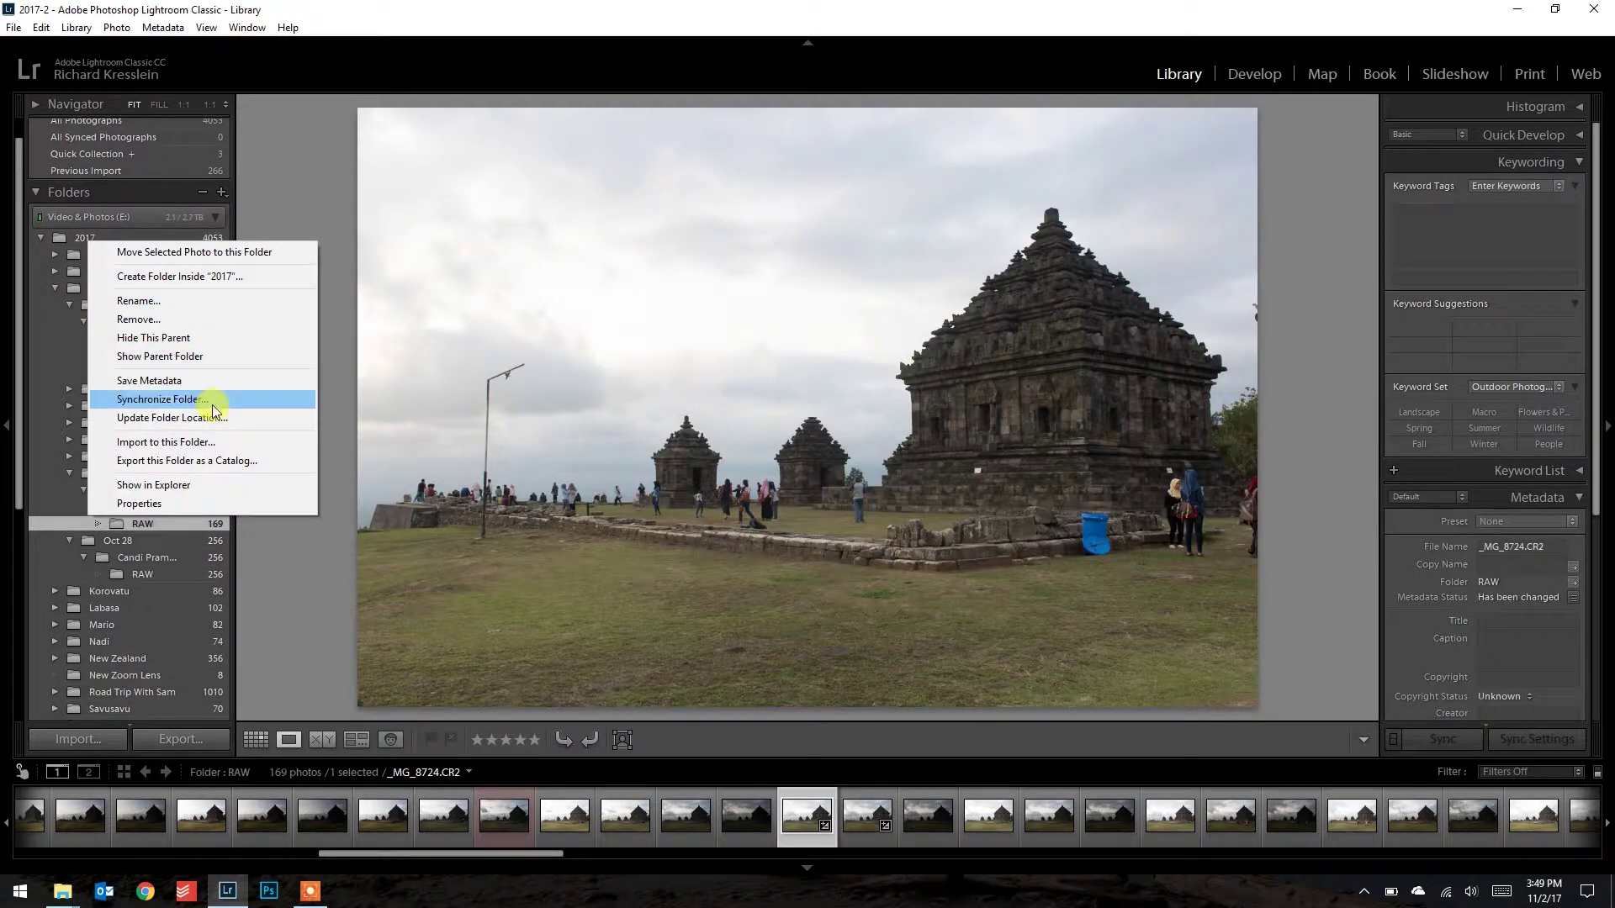
left_click(234, 401)
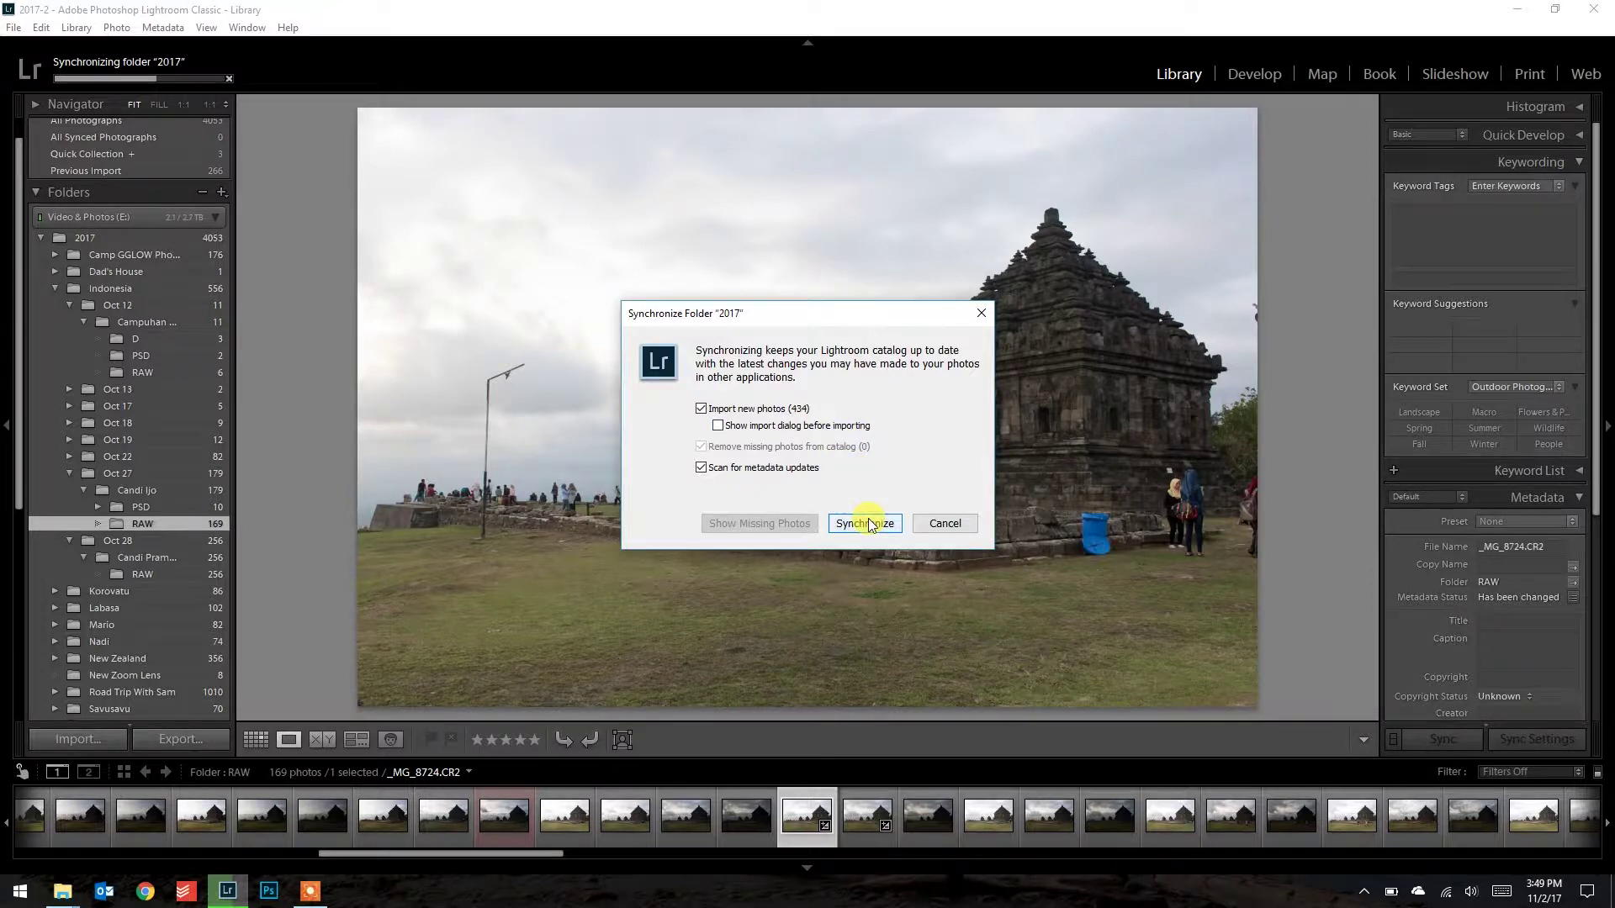
left_click(868, 525)
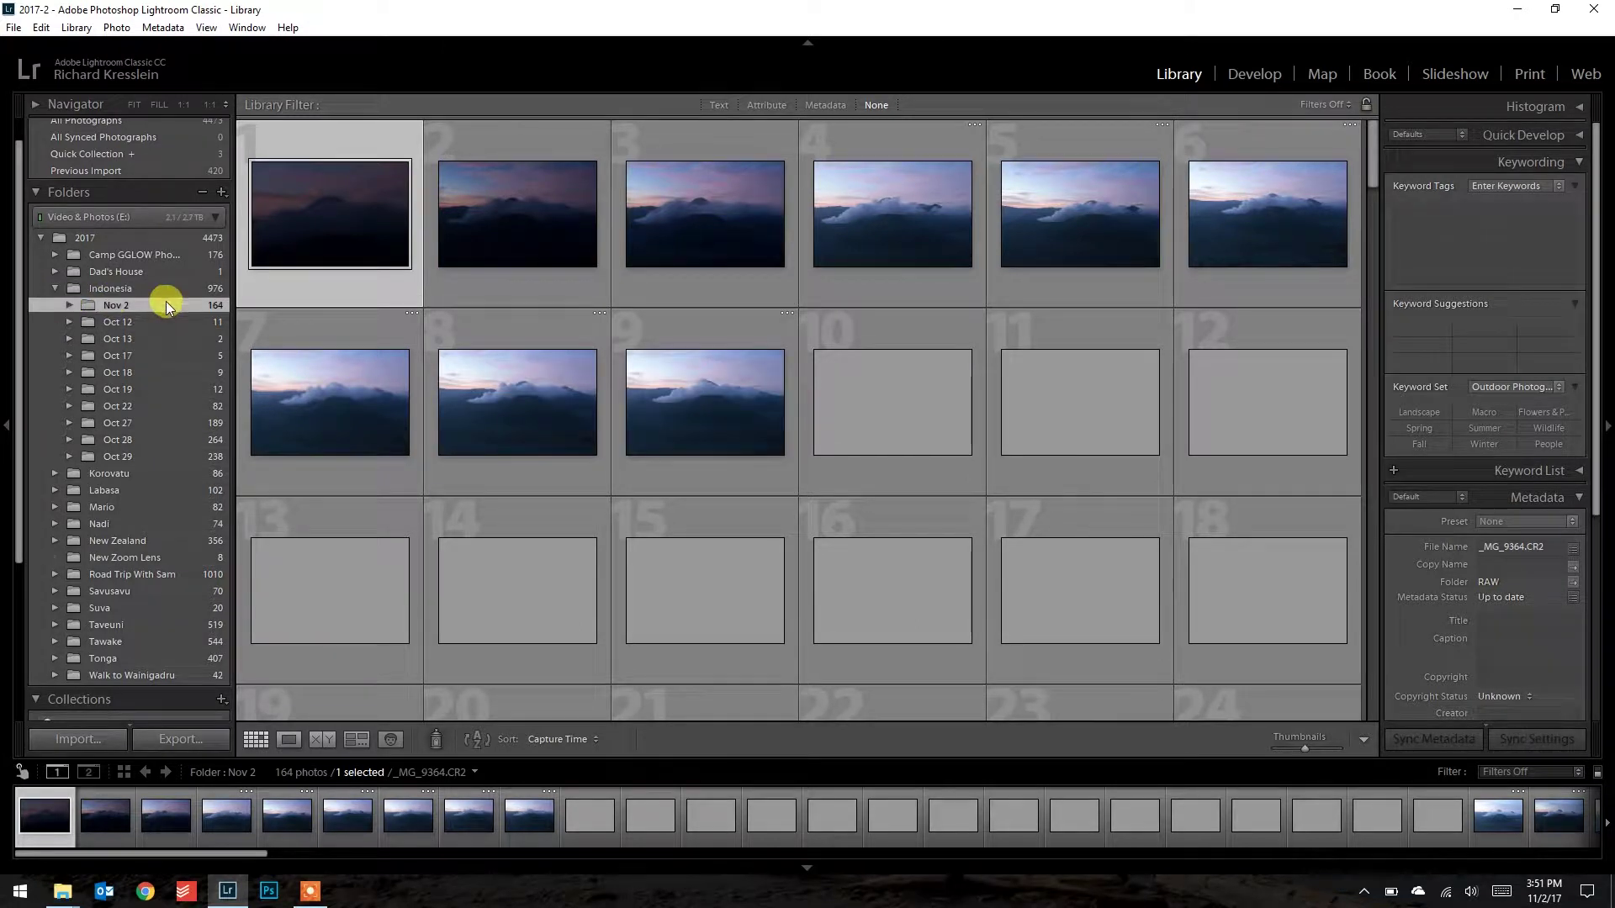
Expand Nov 2 > Mt Bromo and display the 164 photos in the RAW folder.
left_click(69, 305)
left_click(83, 322)
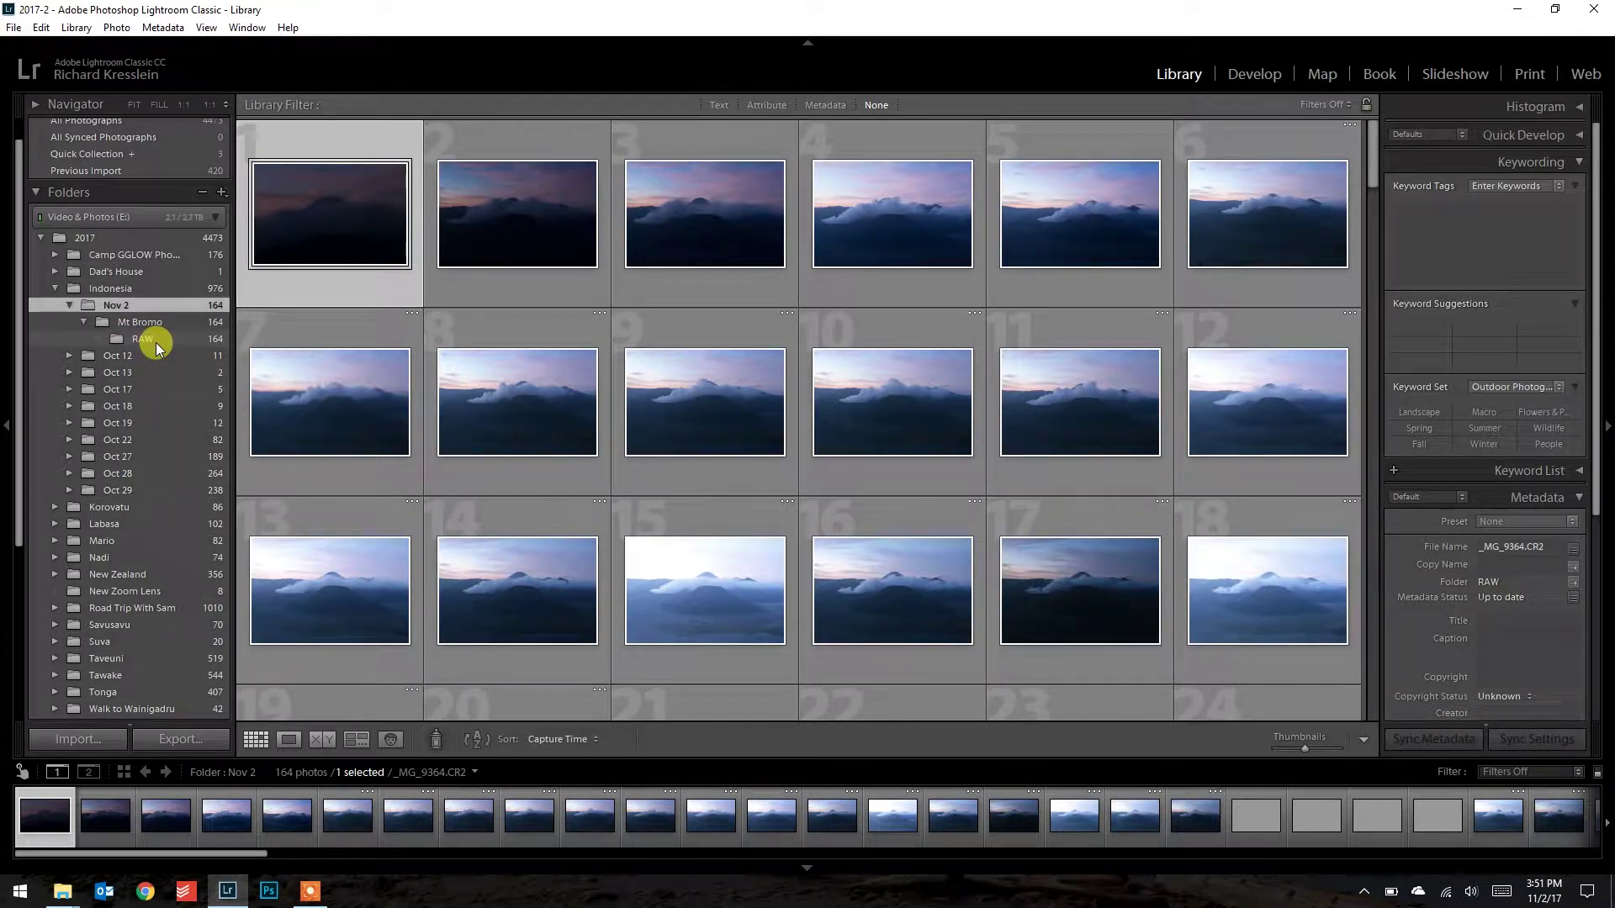
left_click(156, 340)
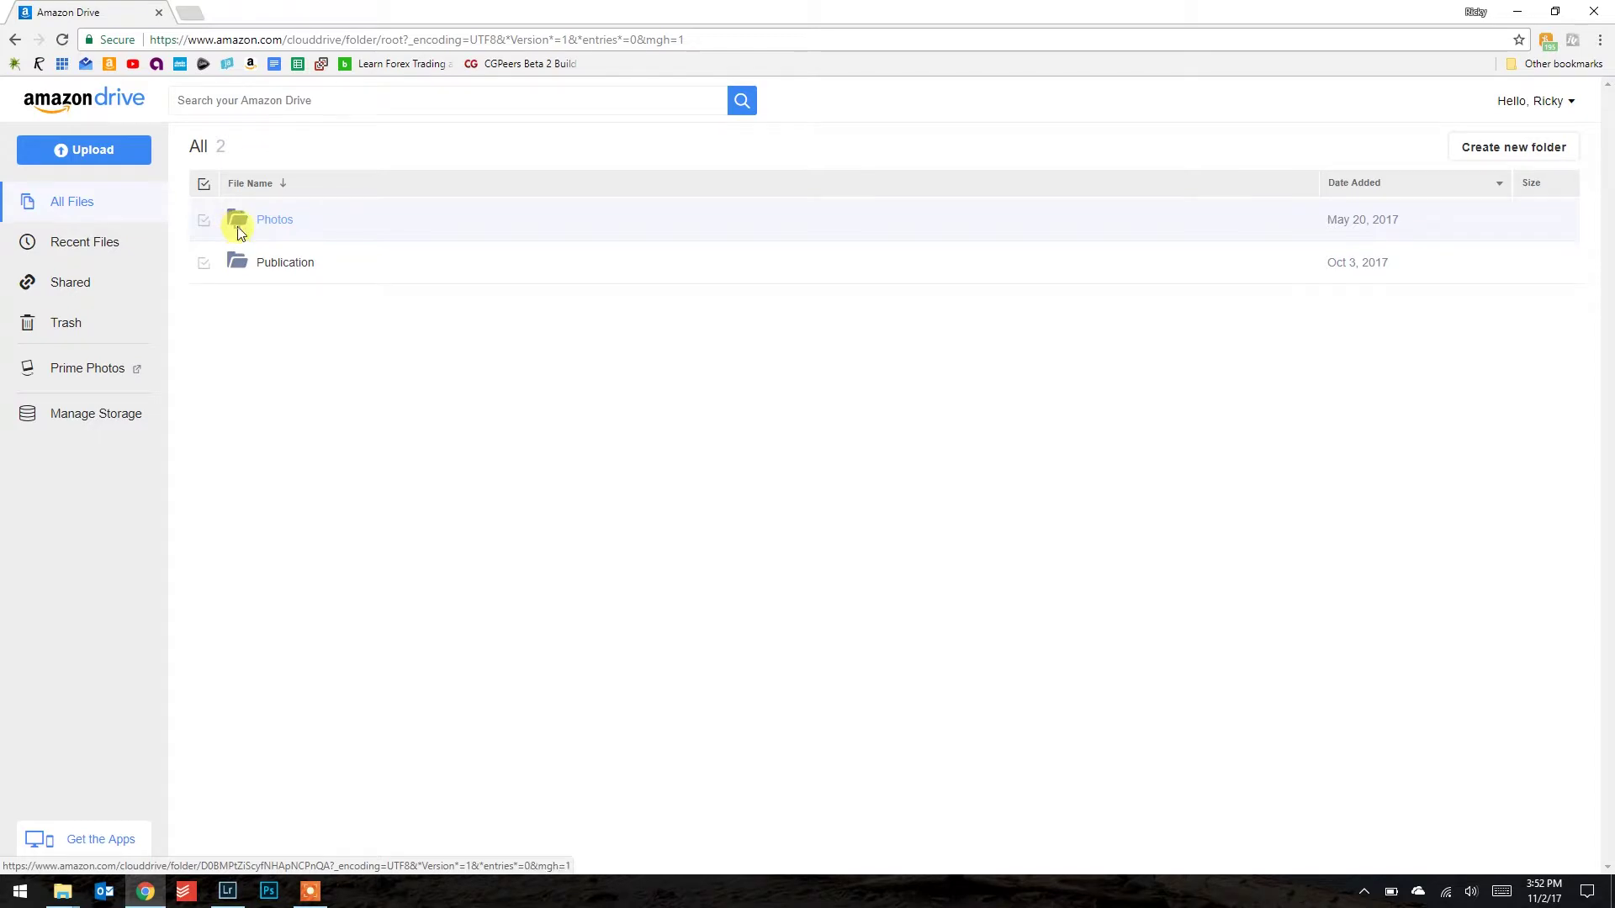
Open the Photos folder in Amazon Drive's file list.
left_click(239, 232)
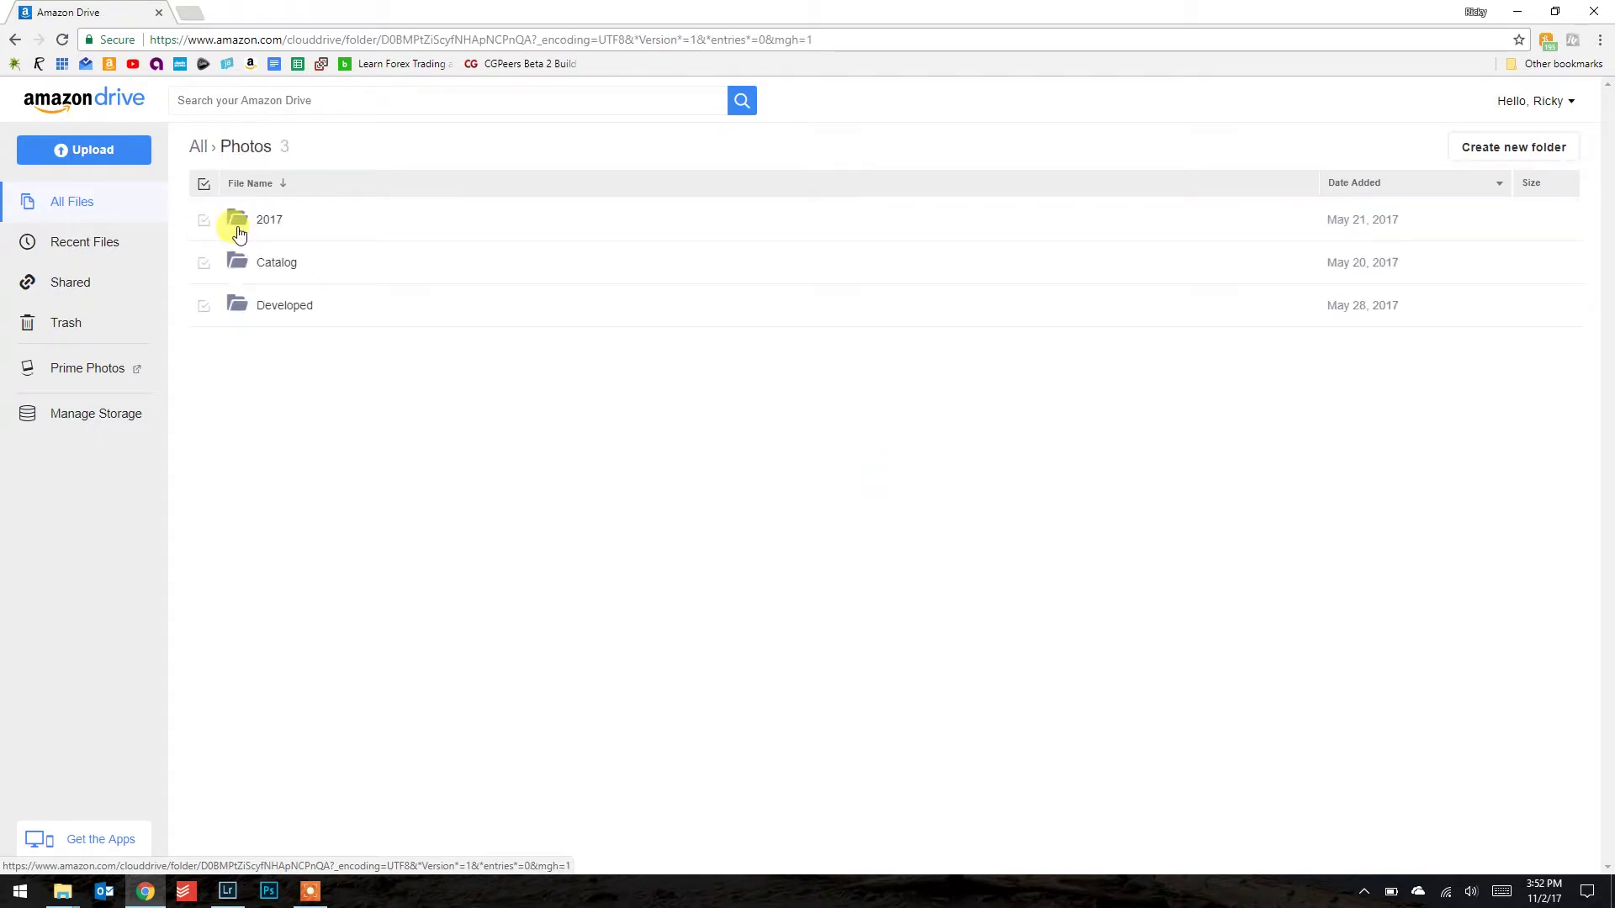
Go into 2017 > Indonesia on Amazon Drive and create a Nov 2 folder there.
left_click(240, 223)
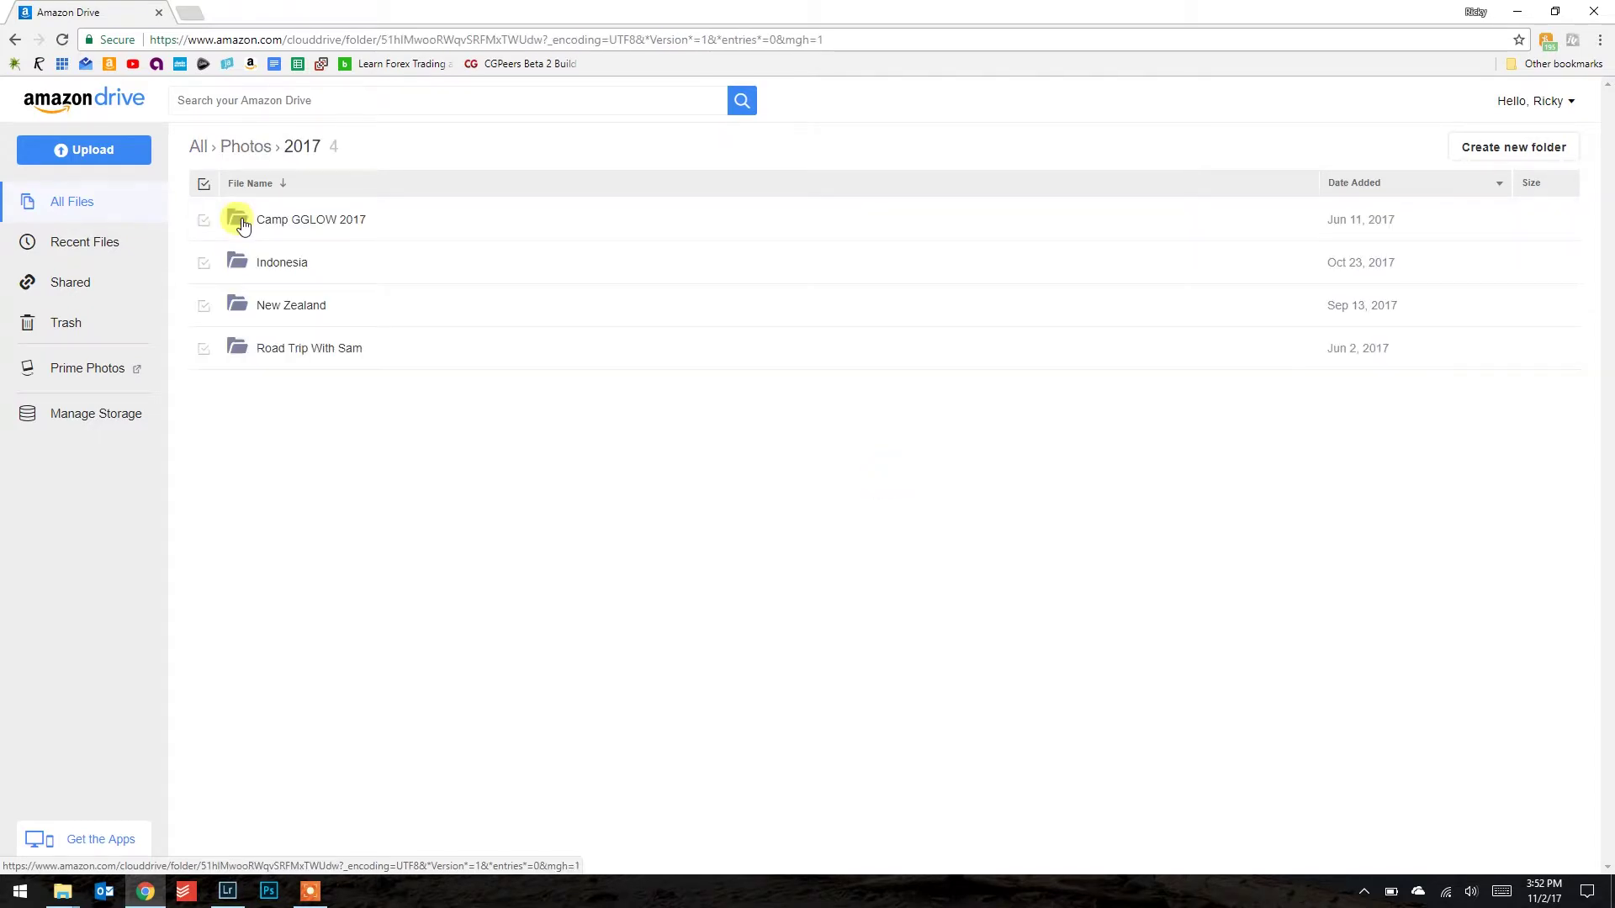
left_click(237, 261)
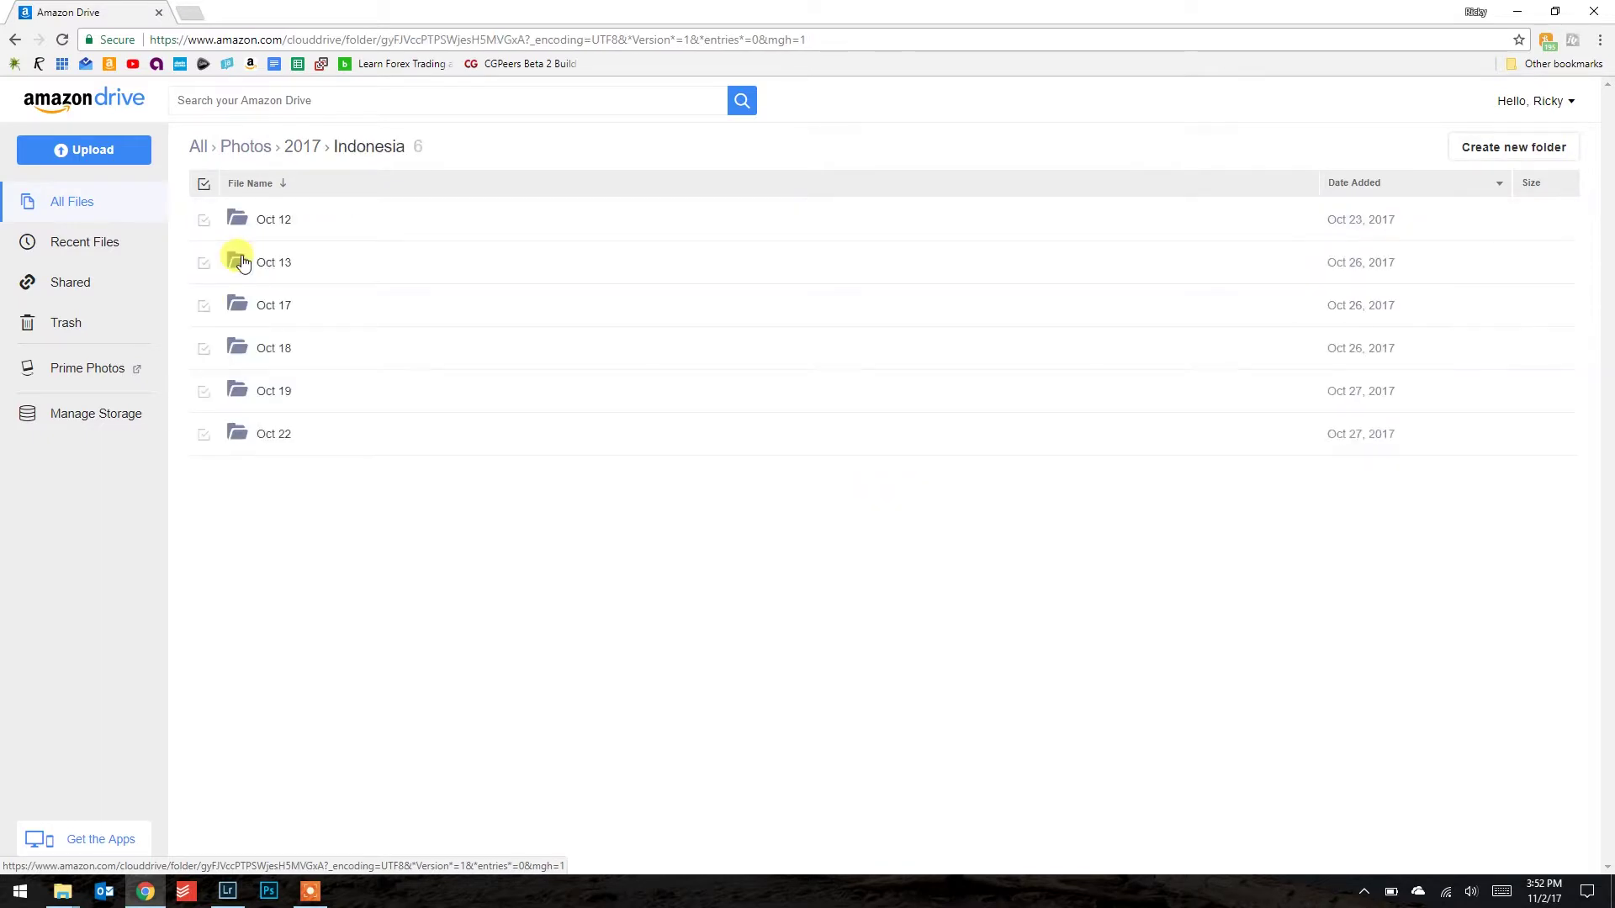
left_click(1510, 148)
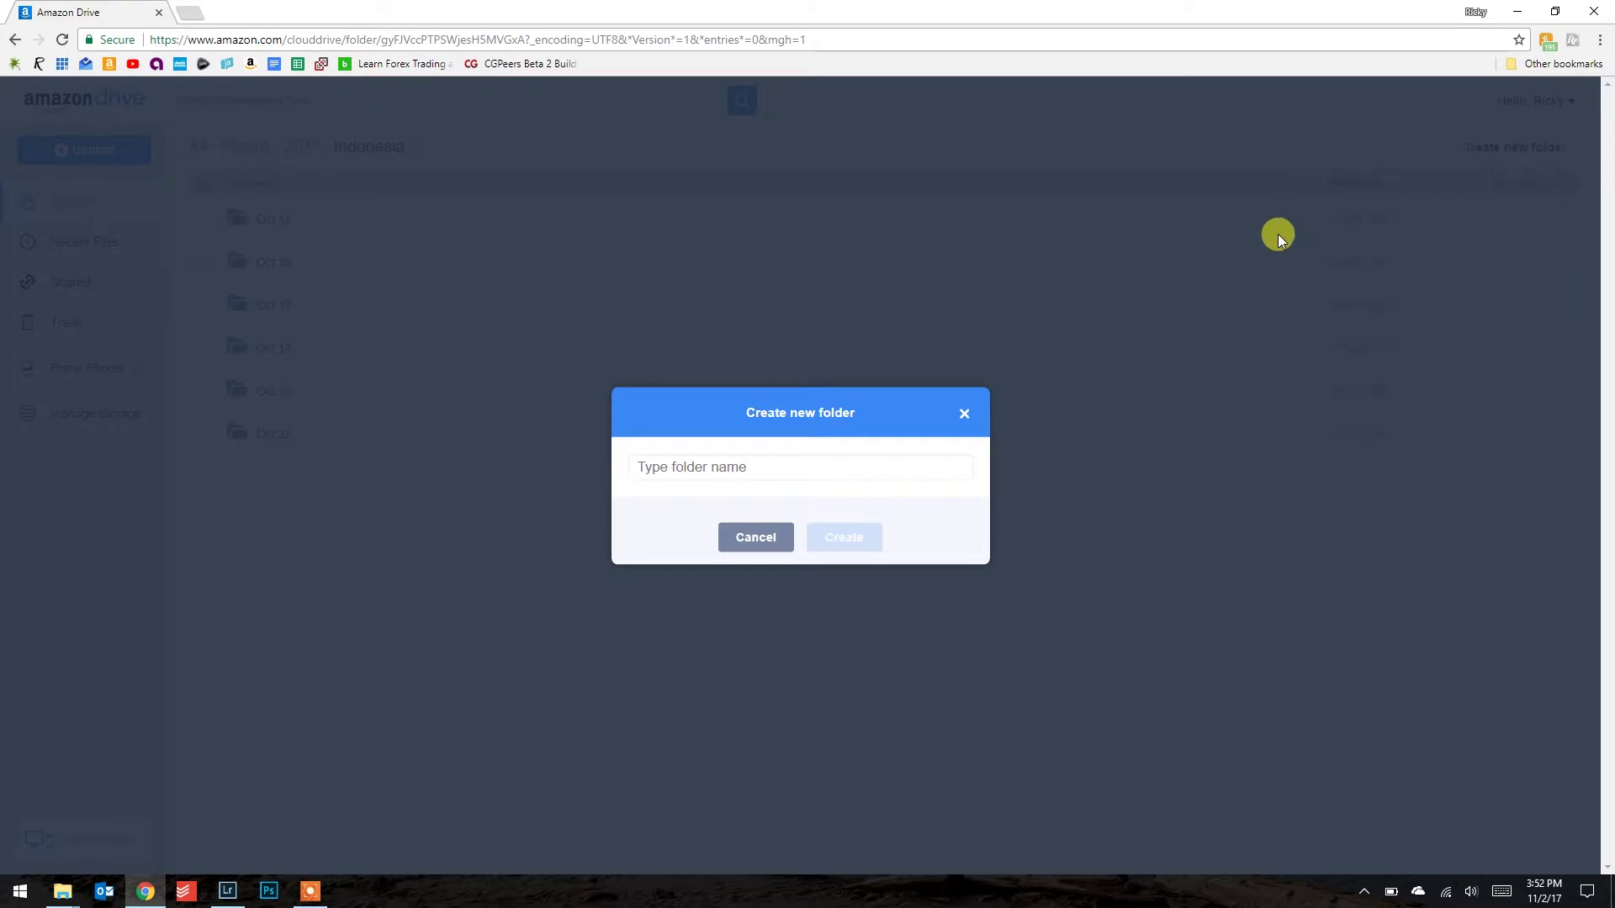
type("Nov 2")
key("Return")
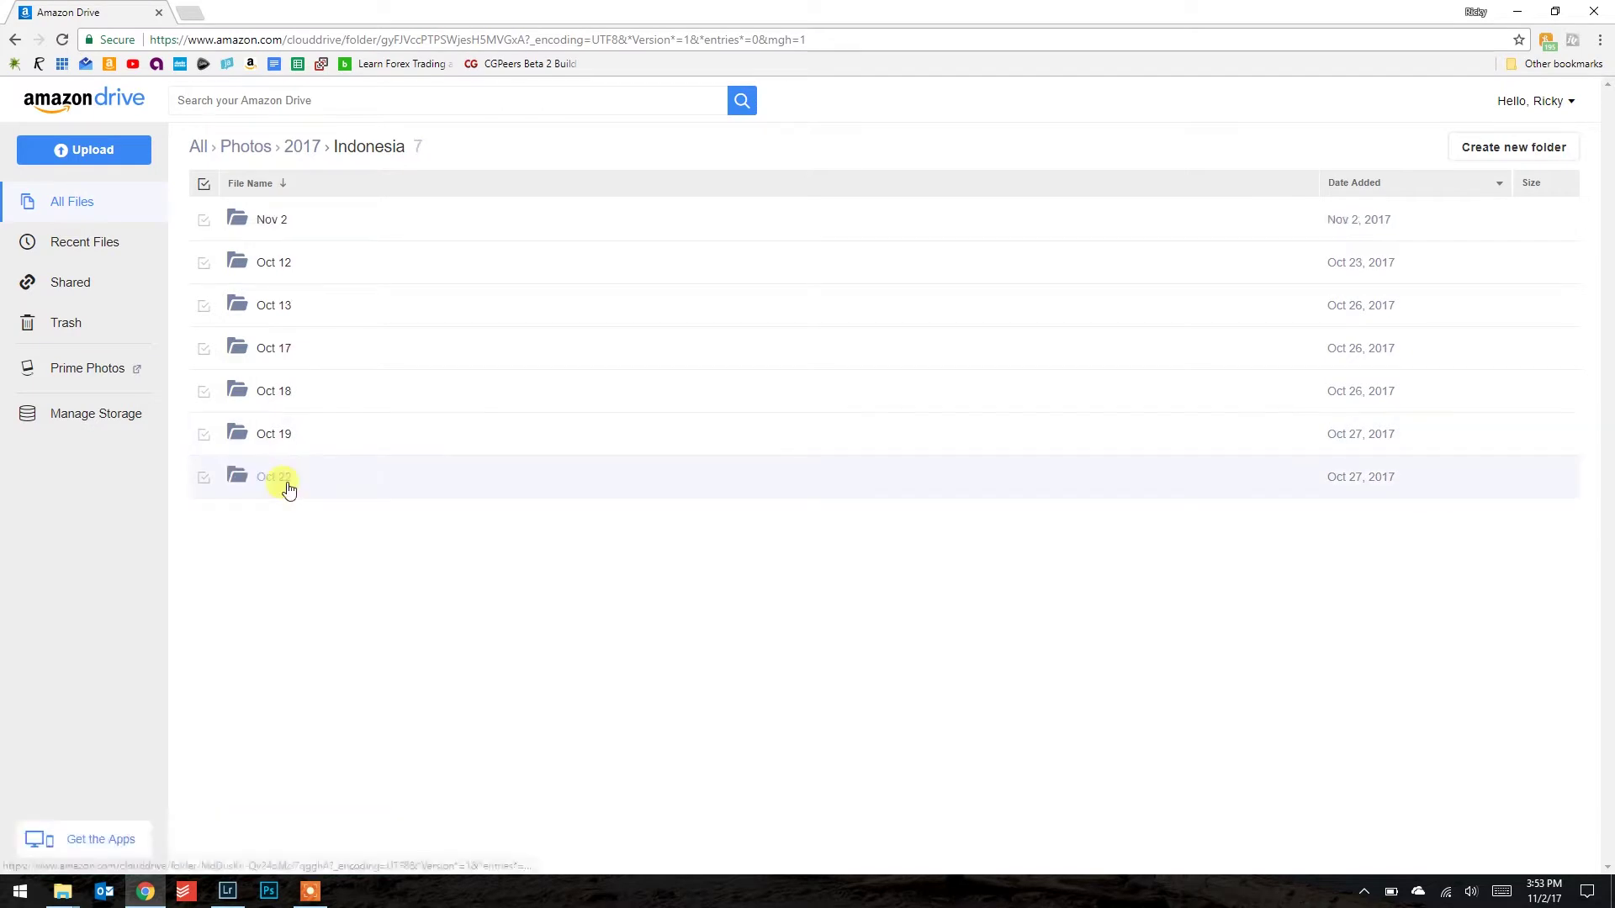
left_click(247, 224)
Create a RAW folder inside Nov 2, then return to the Nov 2 folder.
left_click(1521, 152)
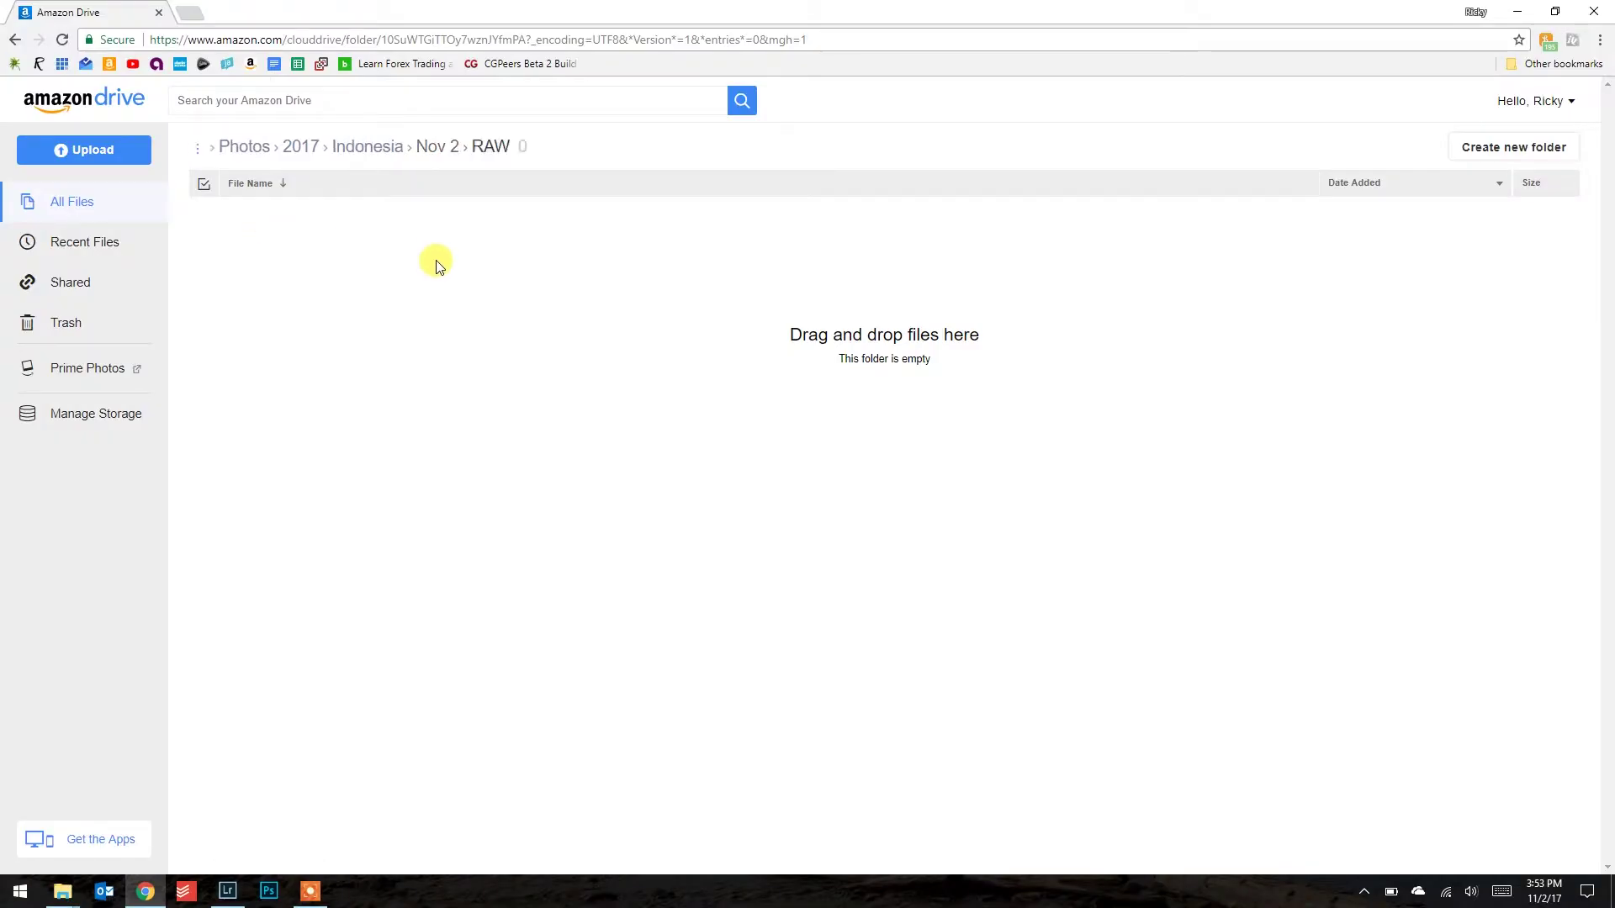
left_click(439, 152)
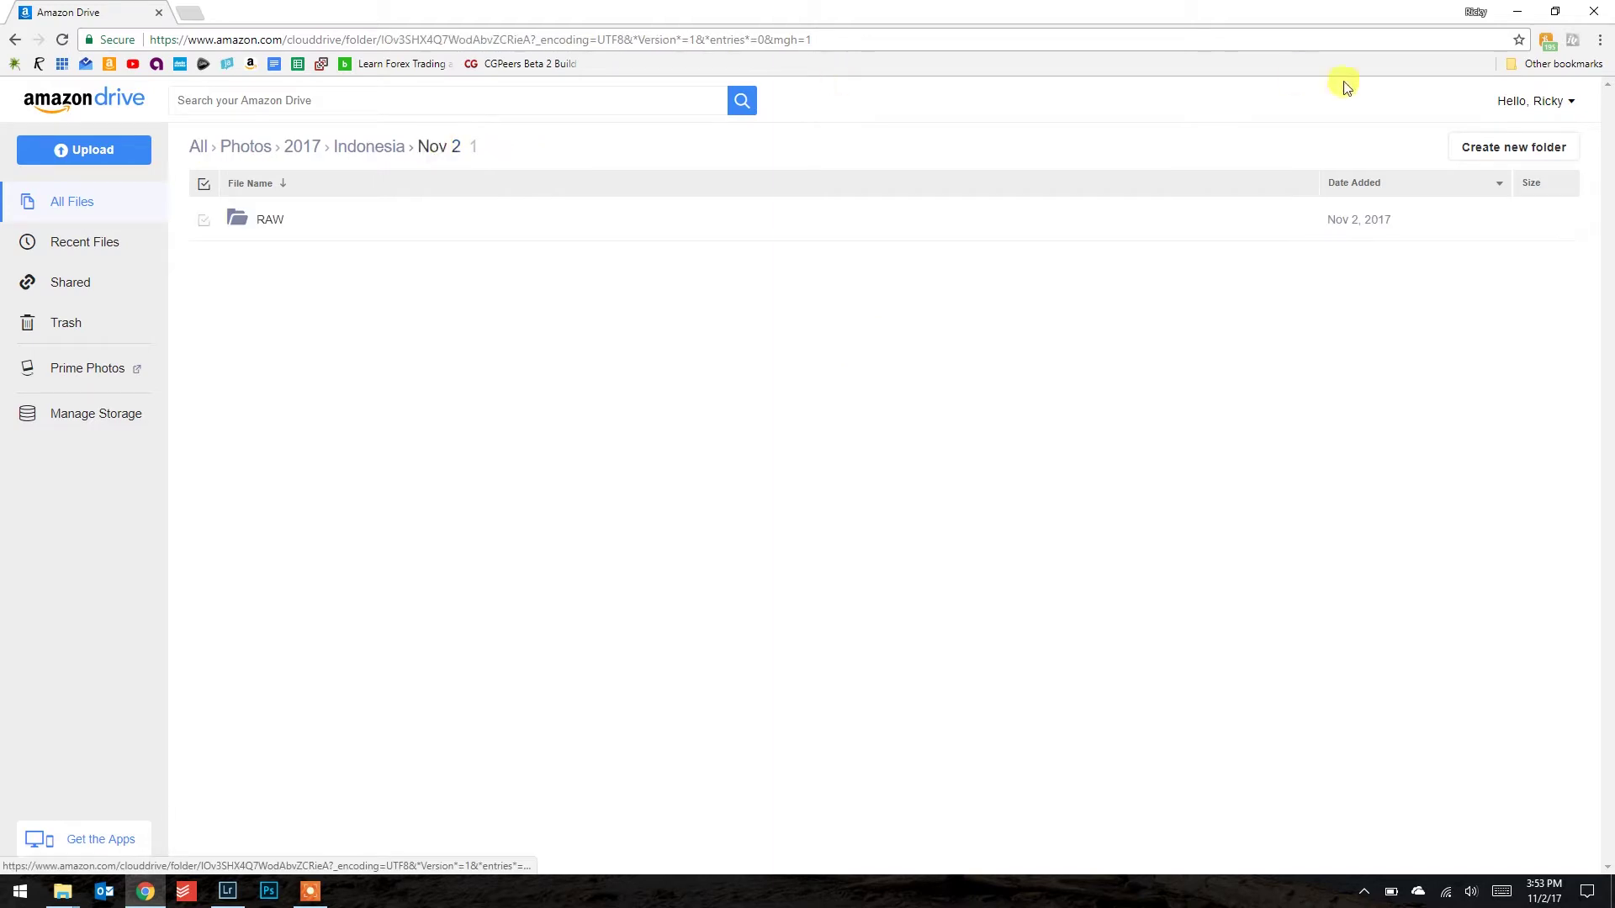
Create a Mt Bromo folder inside Nov 2 on Amazon Drive.
left_click(1527, 148)
type("M")
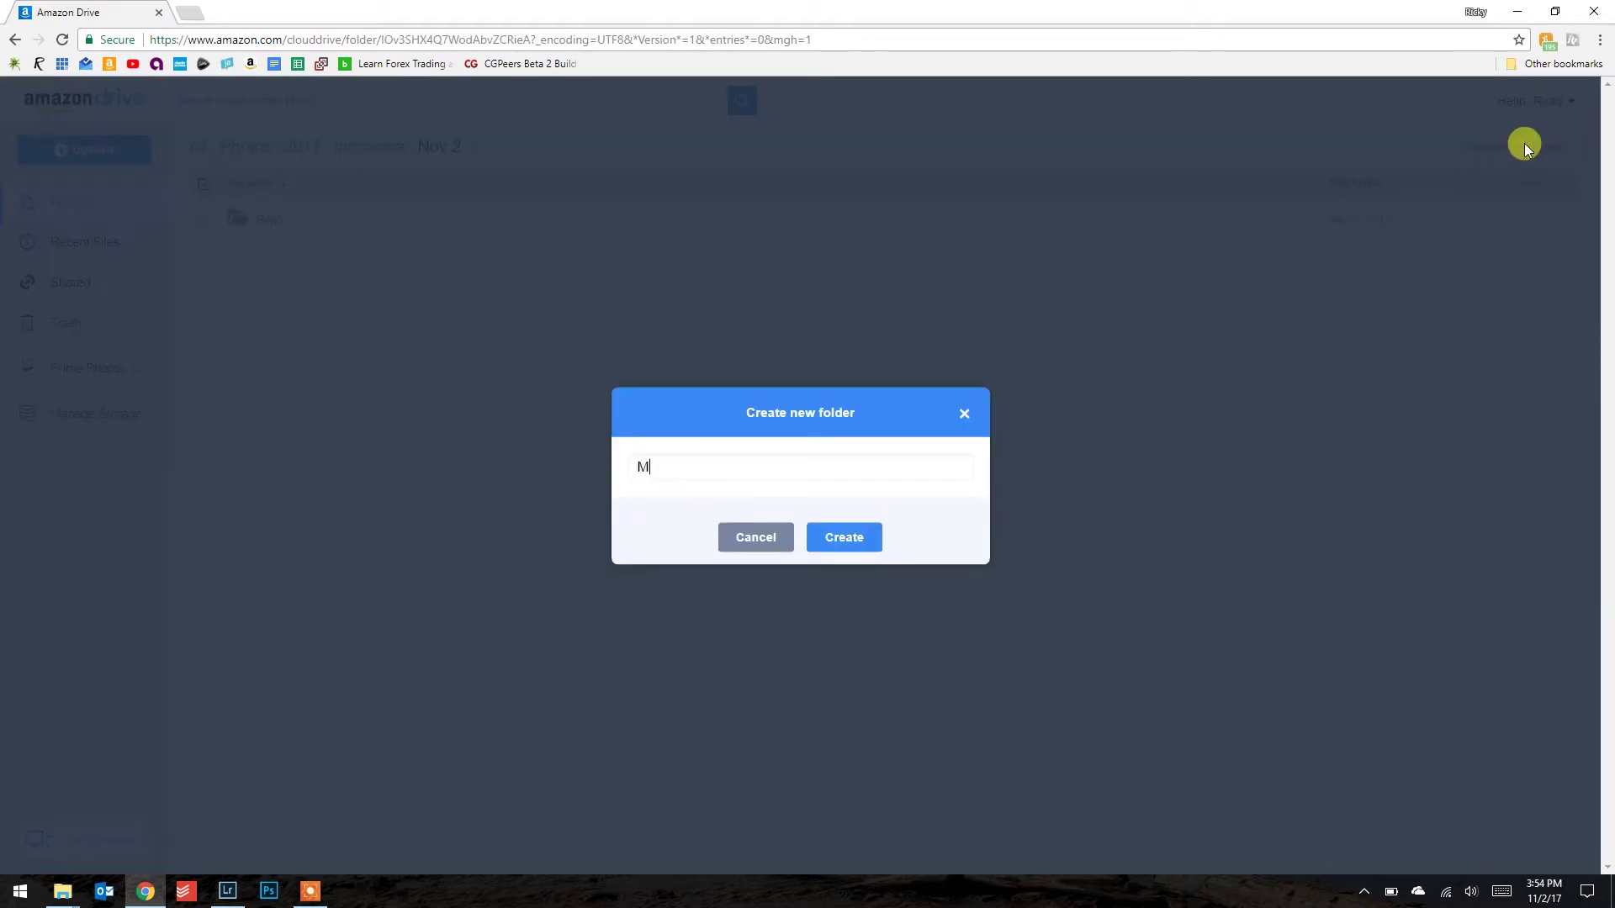
type("t Bromo")
key("Return")
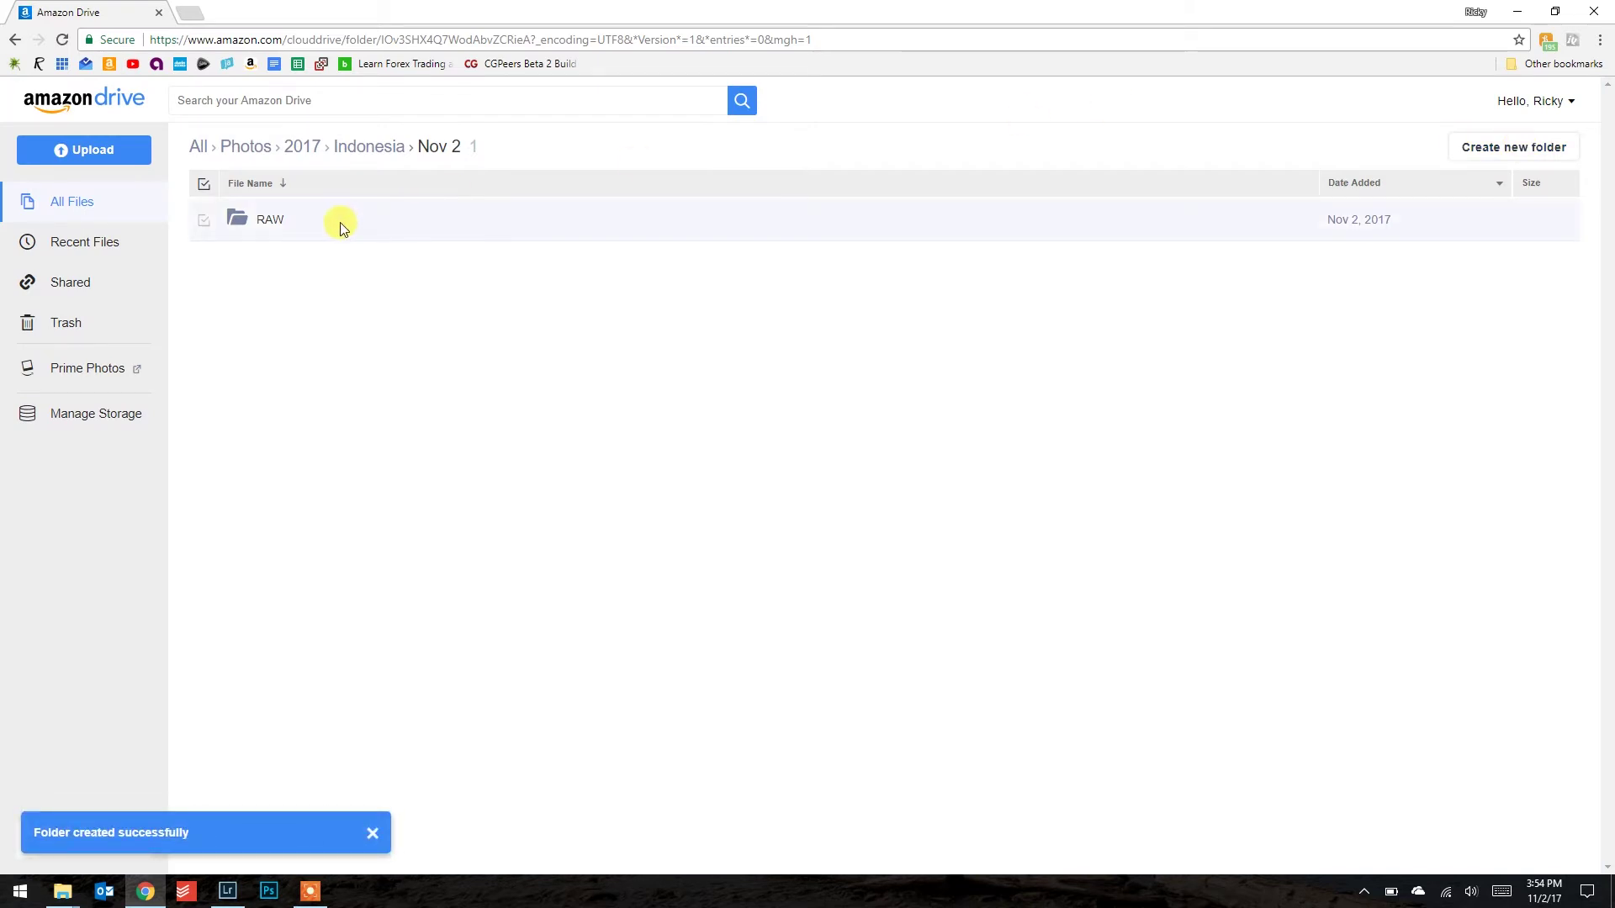
Move the RAW folder into Mt Bromo and open Mt Bromo.
left_click(357, 251)
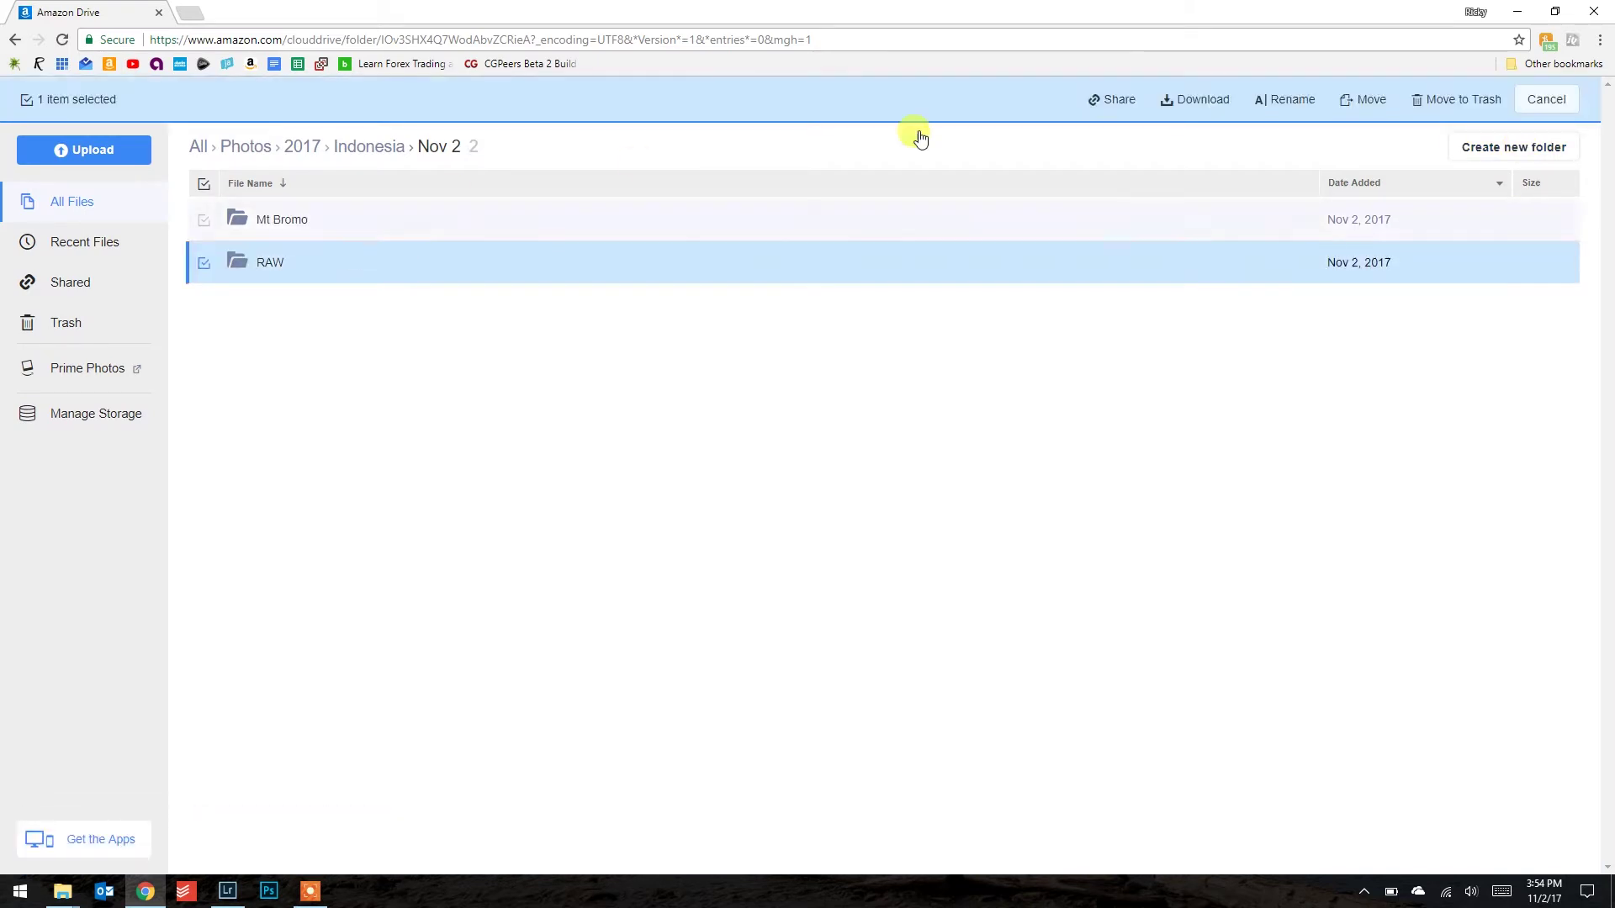
left_click(1369, 106)
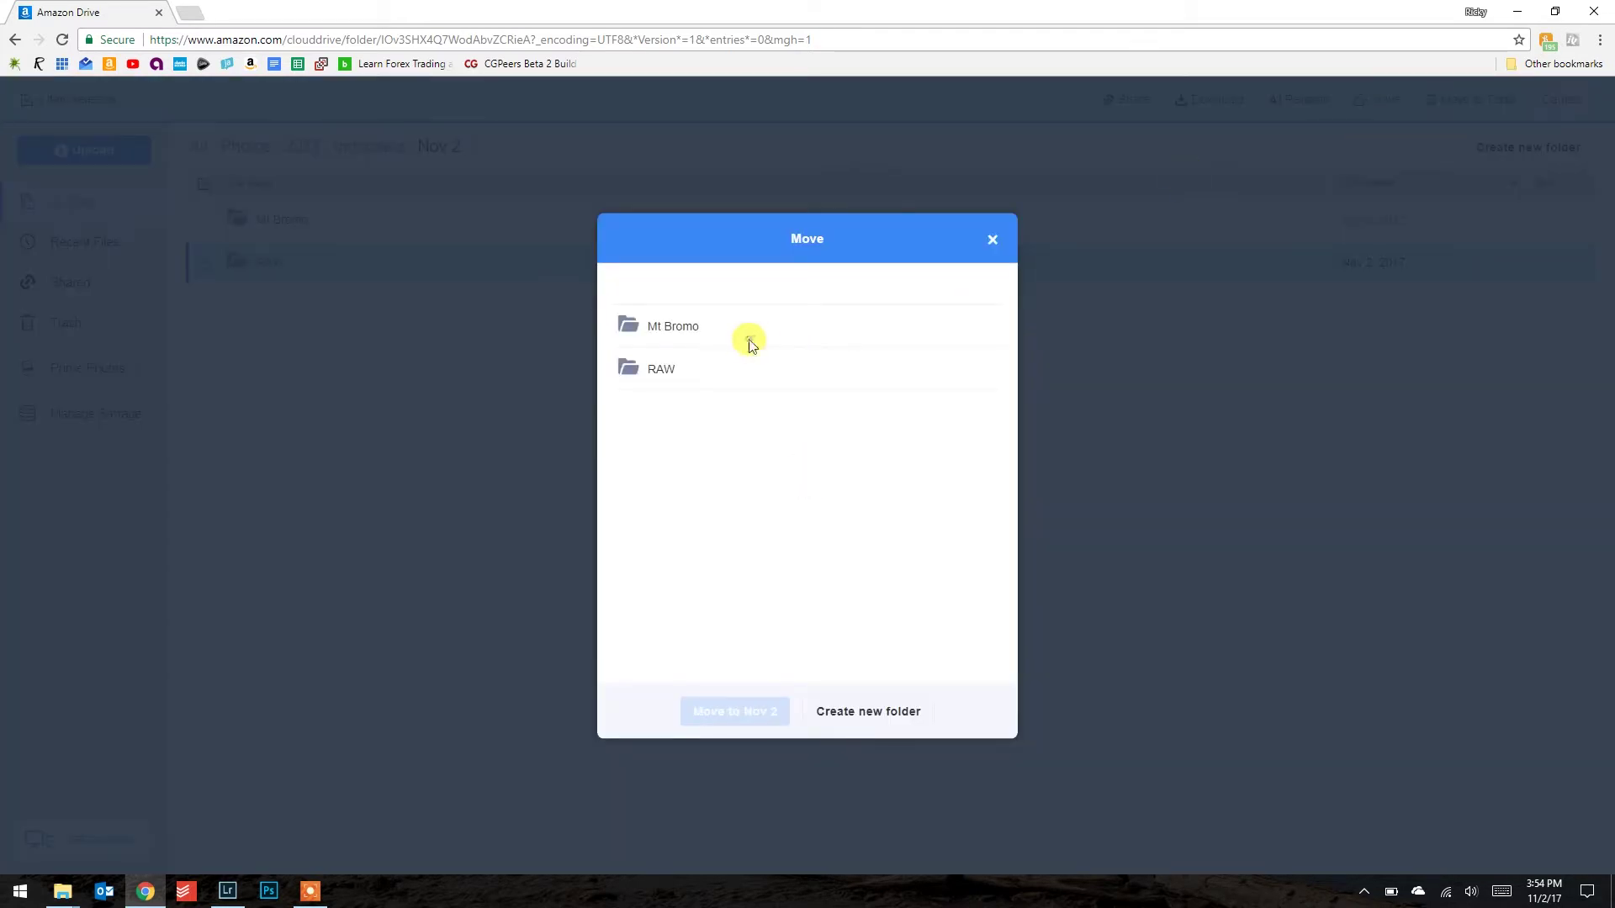
left_click(750, 346)
left_click(756, 710)
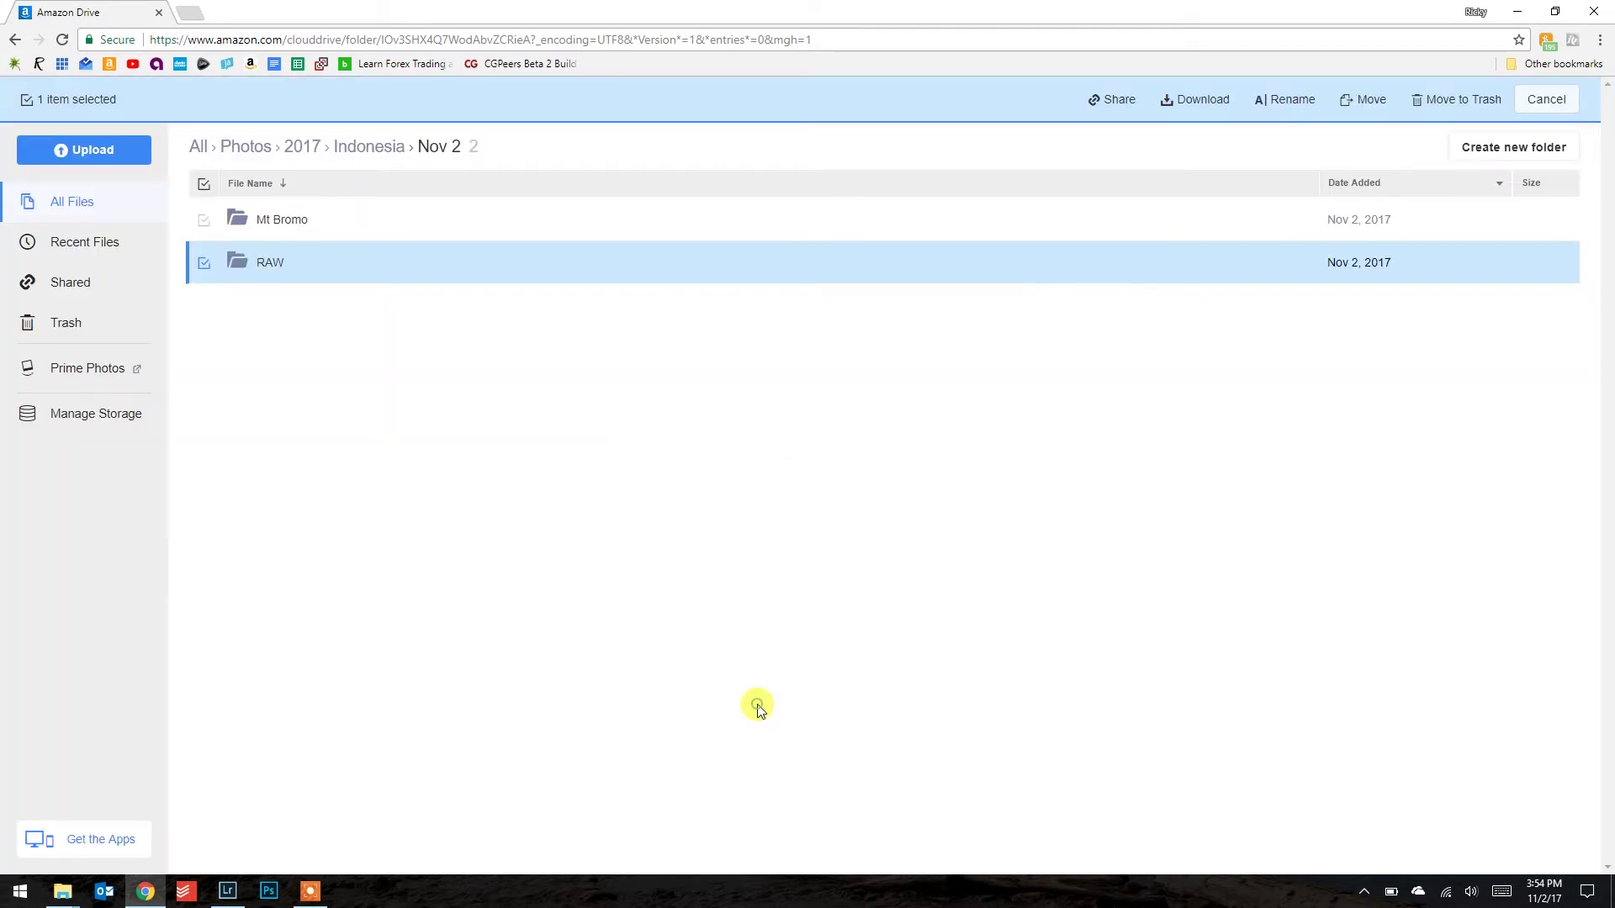
left_click(238, 215)
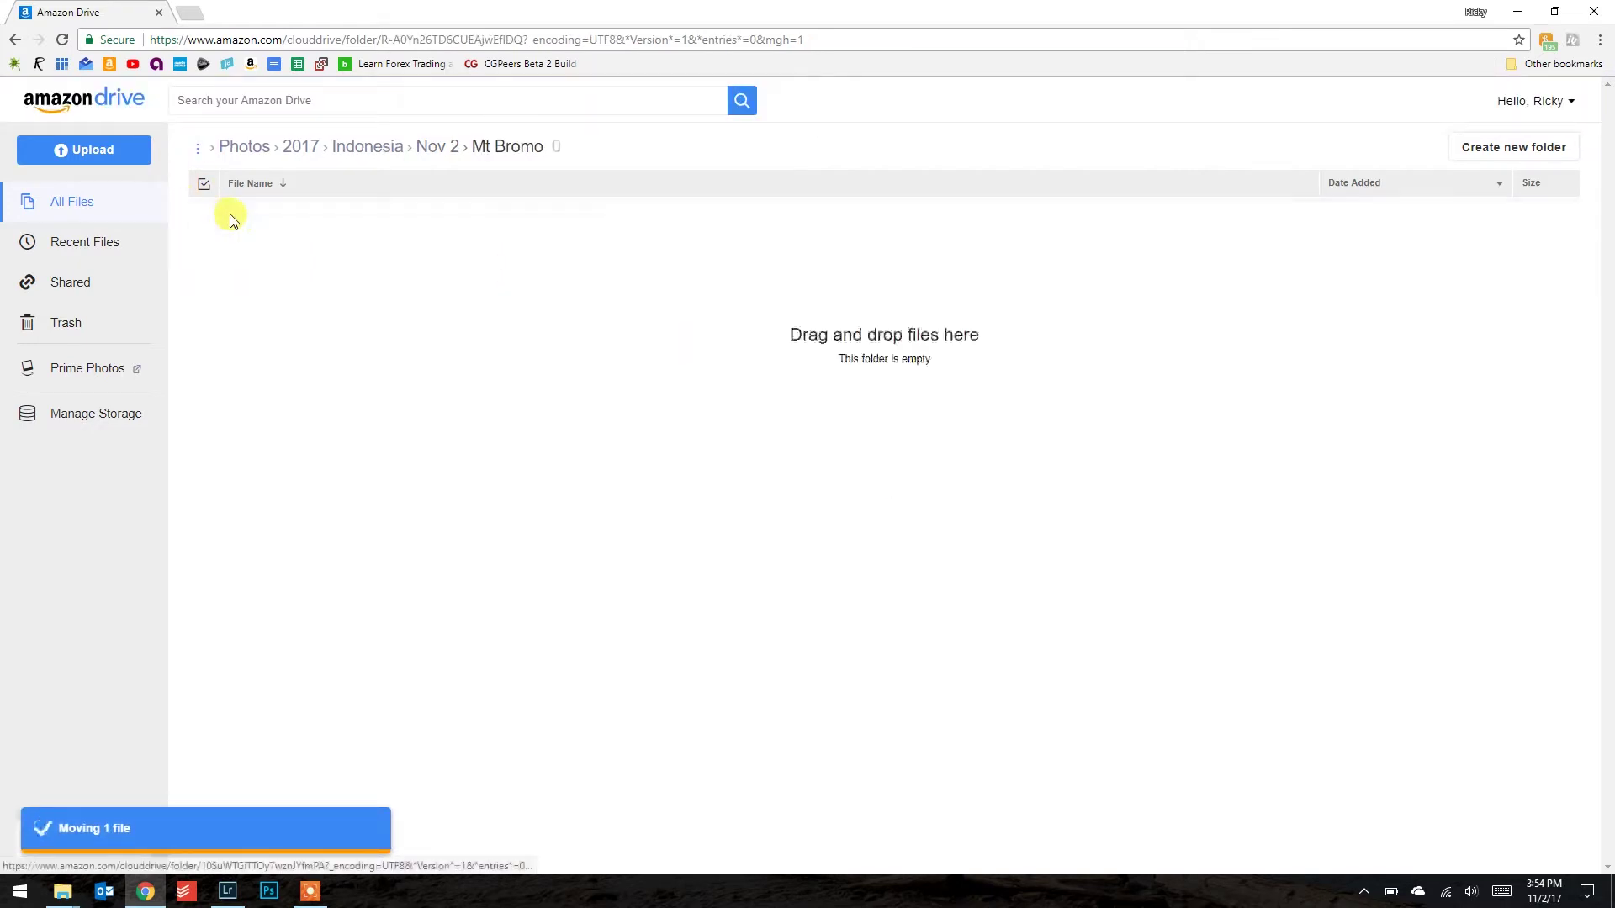
key("alt+Tab")
key("alt+Tab")
key("alt+Tab")
key("Tab")
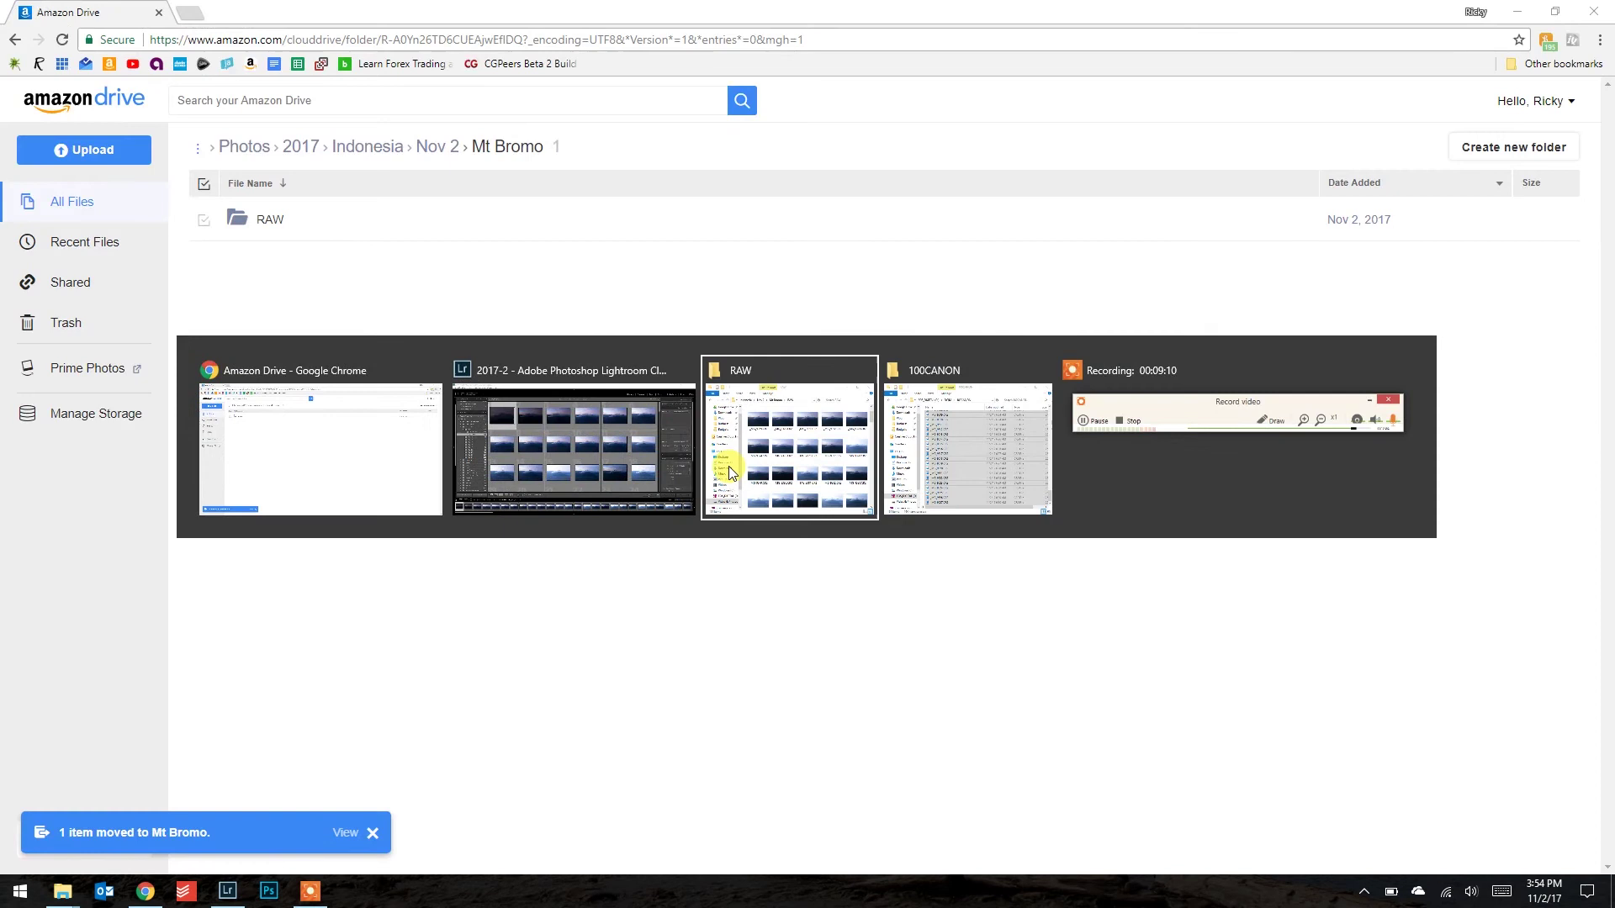
Drag photos _MG_9369.CR2 through _MG_9371.CR2 onto Amazon Drive's RAW folder.
left_click(1220, 155)
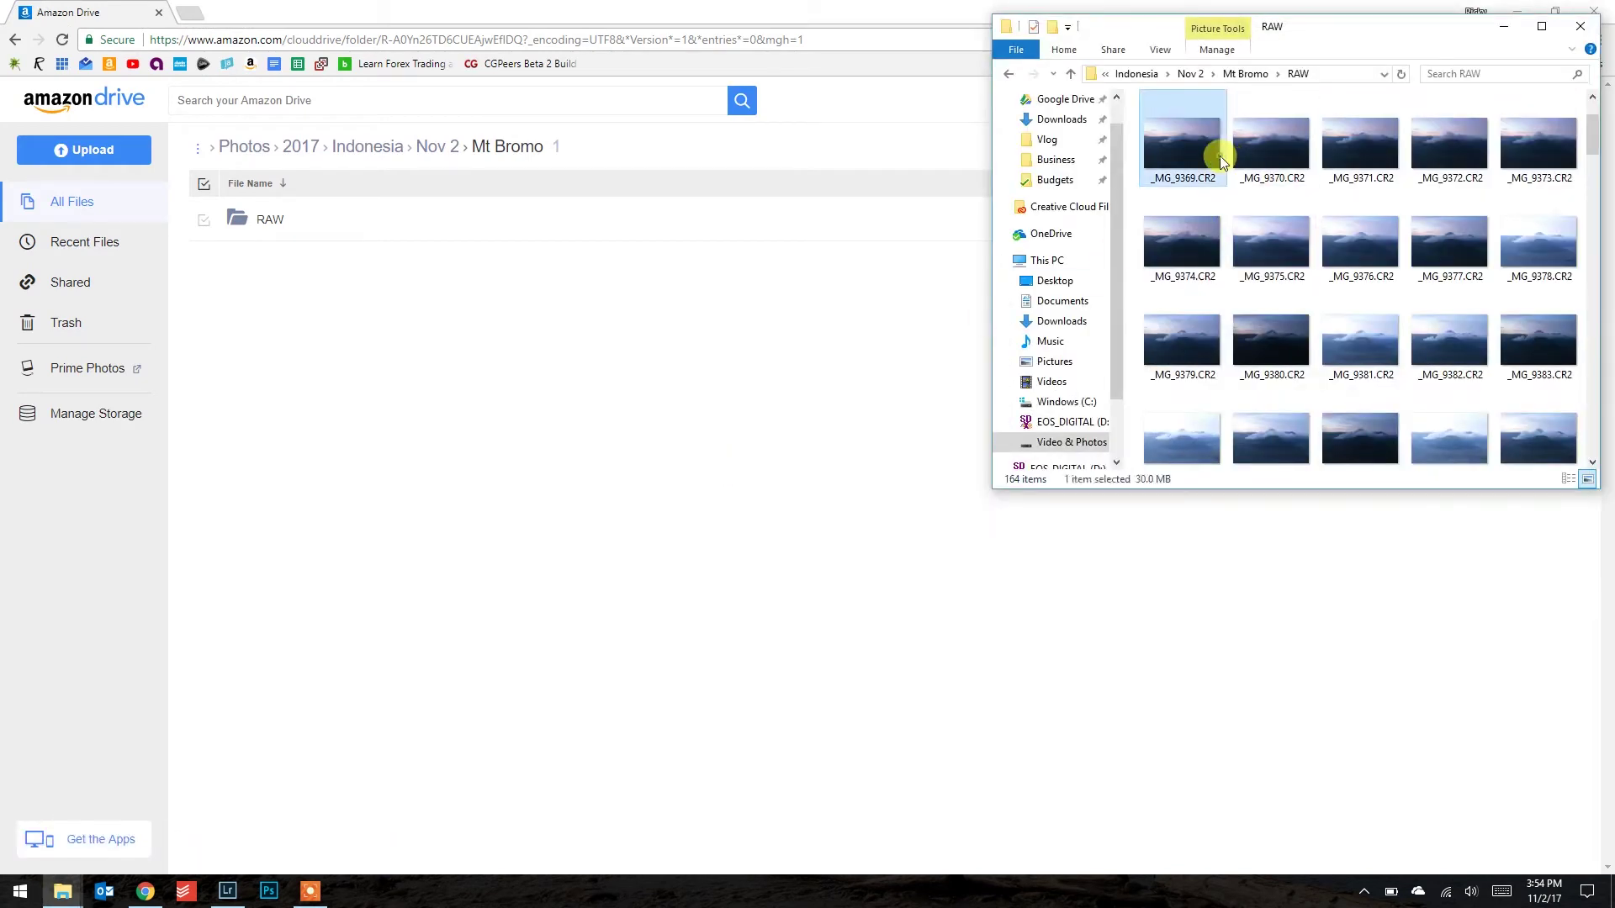
left_click(1351, 157, "shift")
left_click_drag(1351, 157, 283, 220)
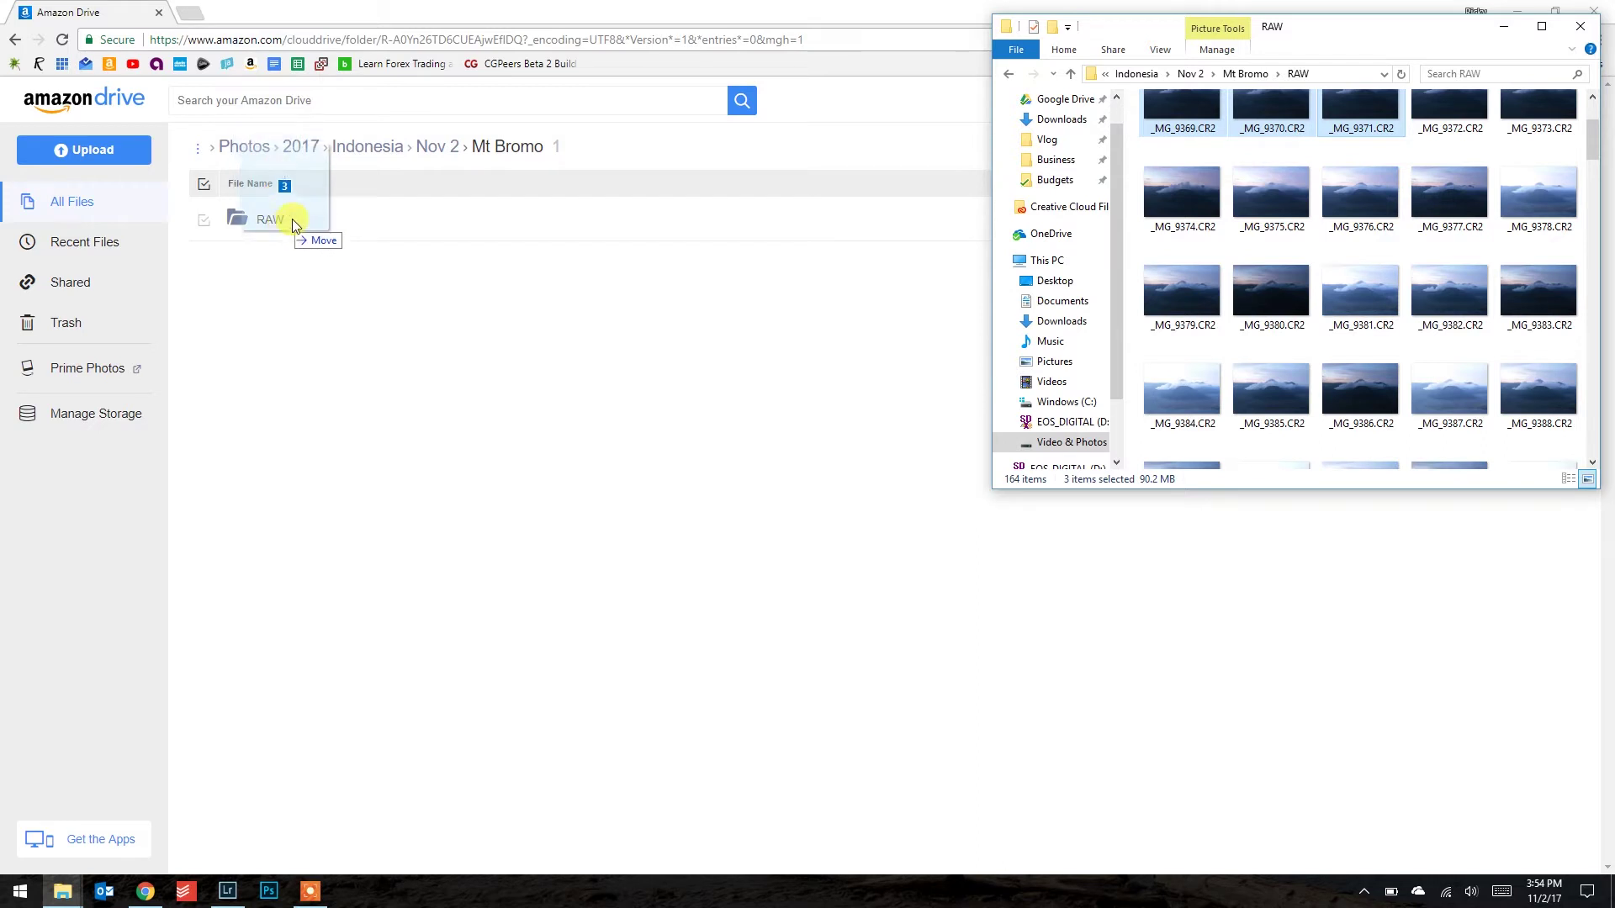
left_click_drag(361, 288, 361, 281)
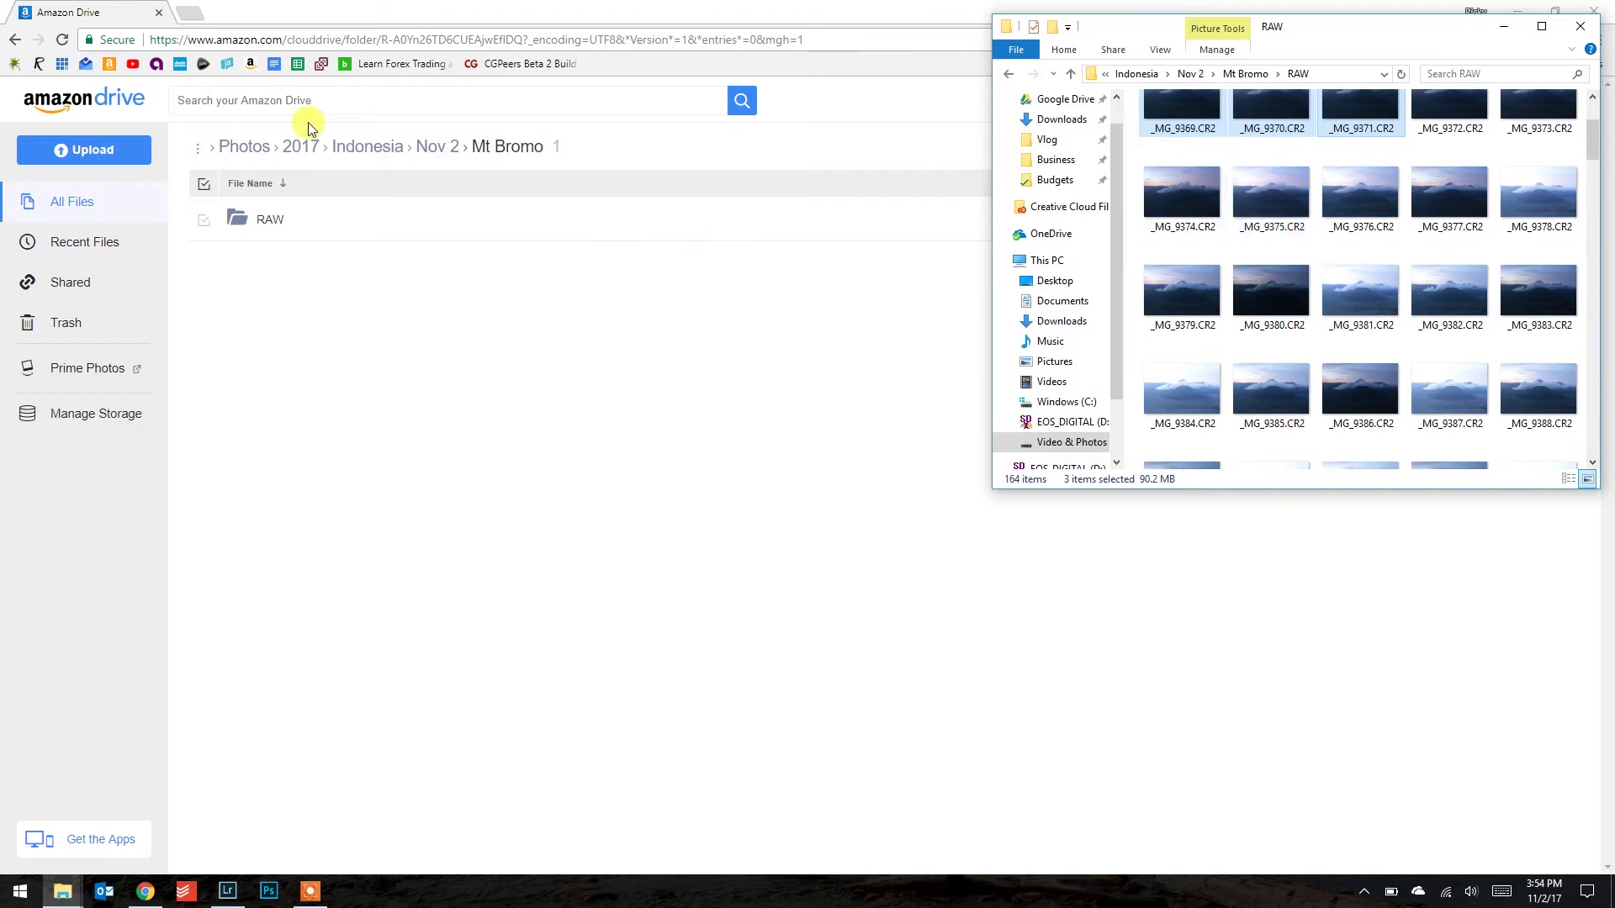
left_click(352, 149)
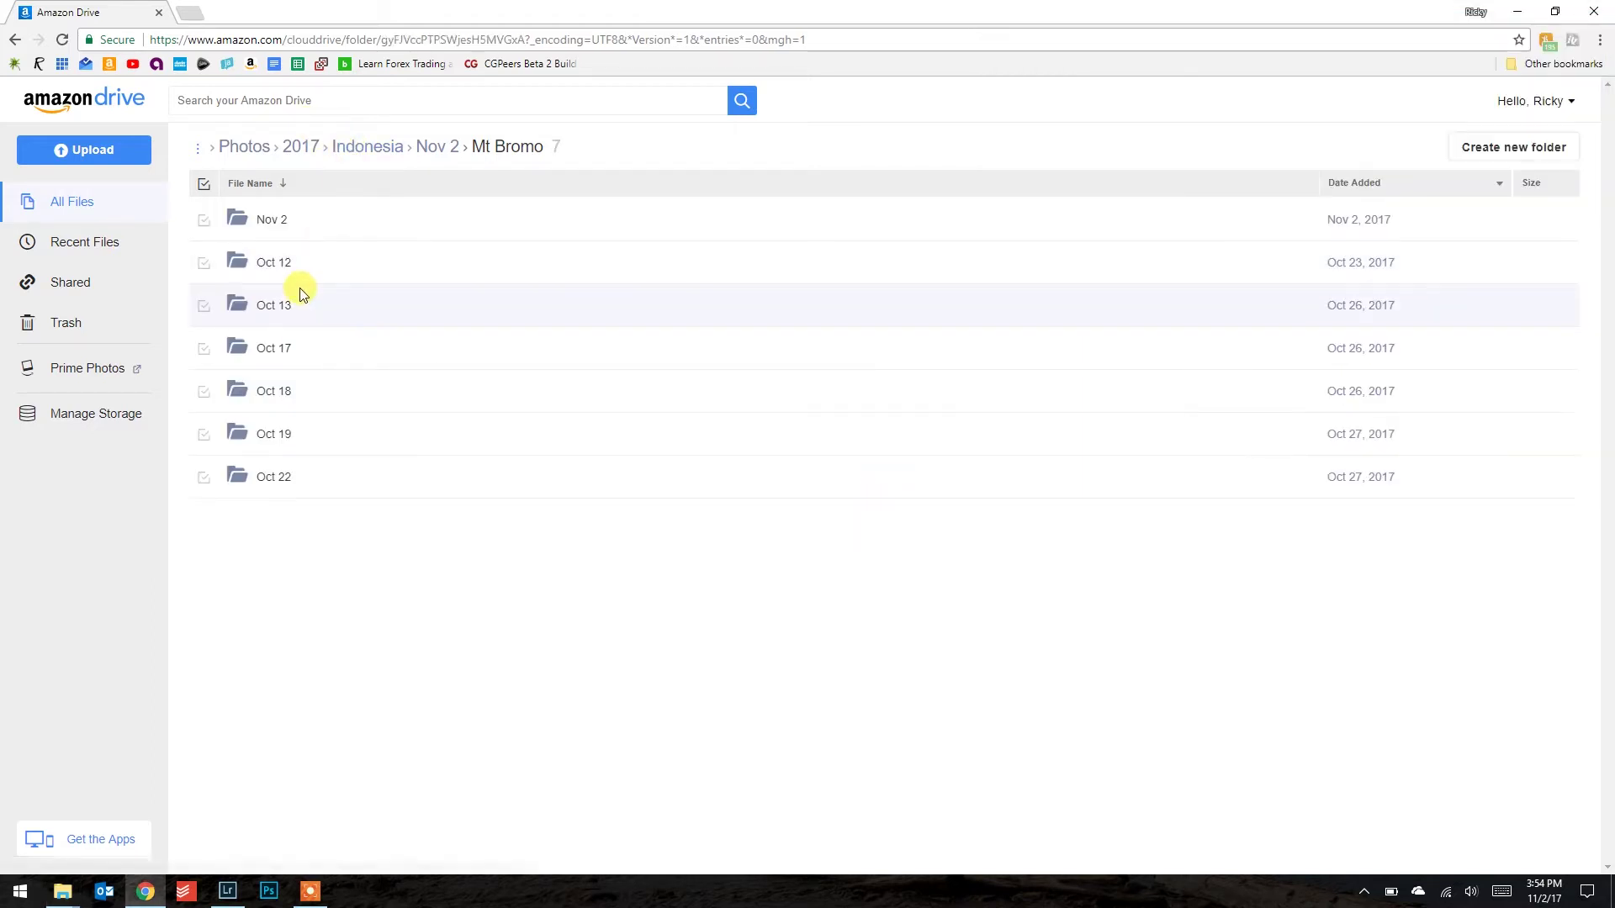
Browse into Oct 13 › Ubud Street › RAW to show its two CR2 photos (27.8 MB, 23.6 MB).
left_click(291, 305)
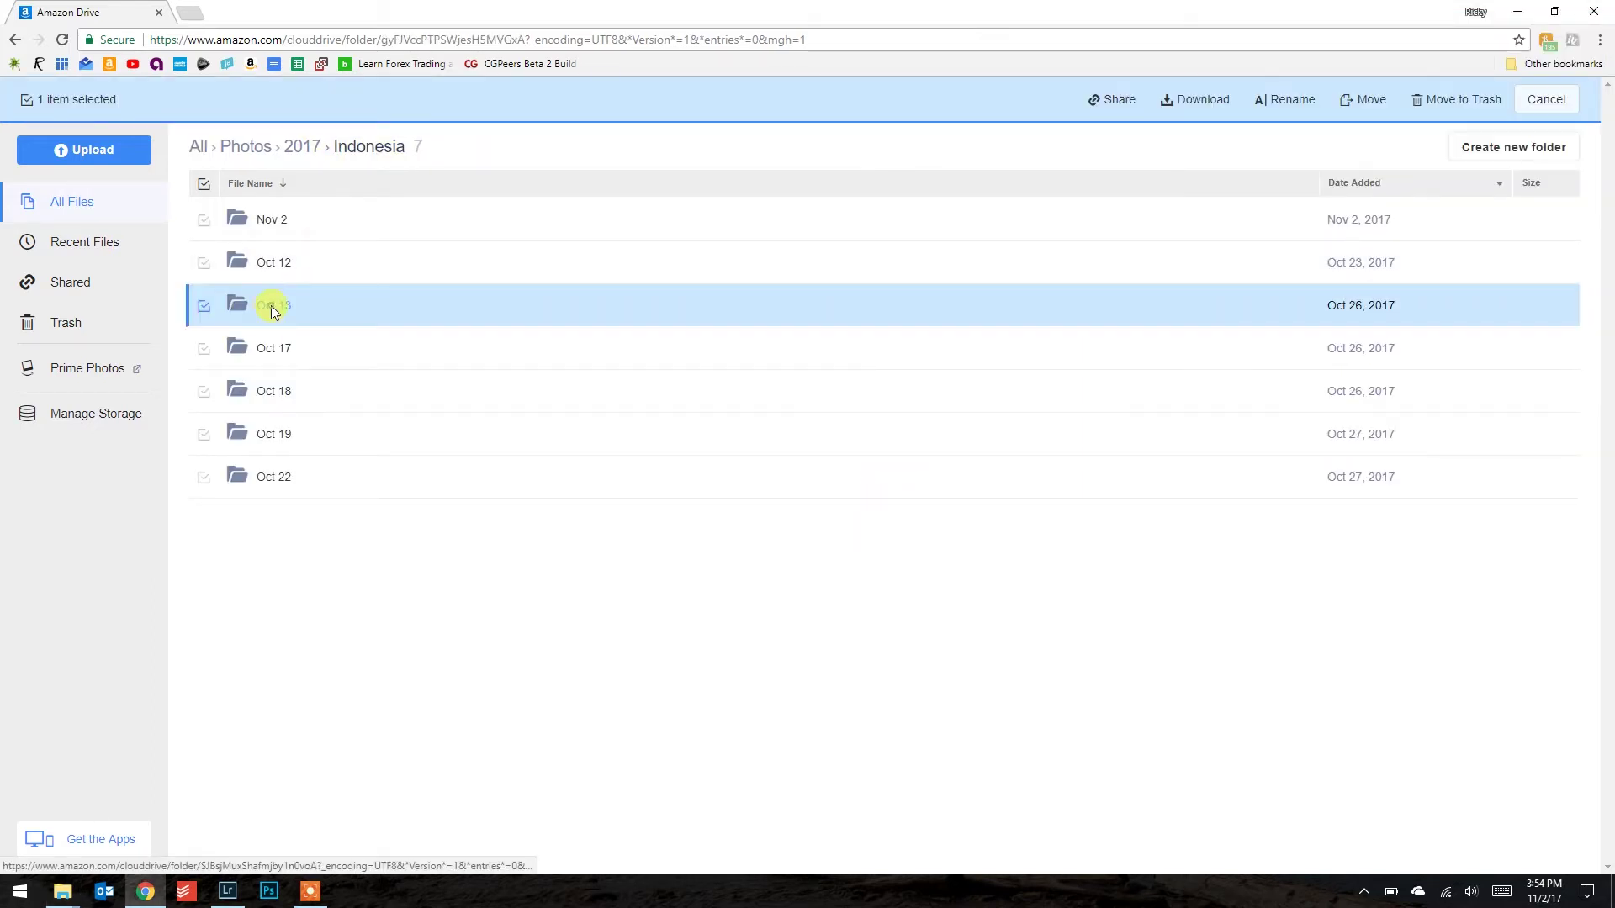
left_click(272, 308)
left_click(277, 223)
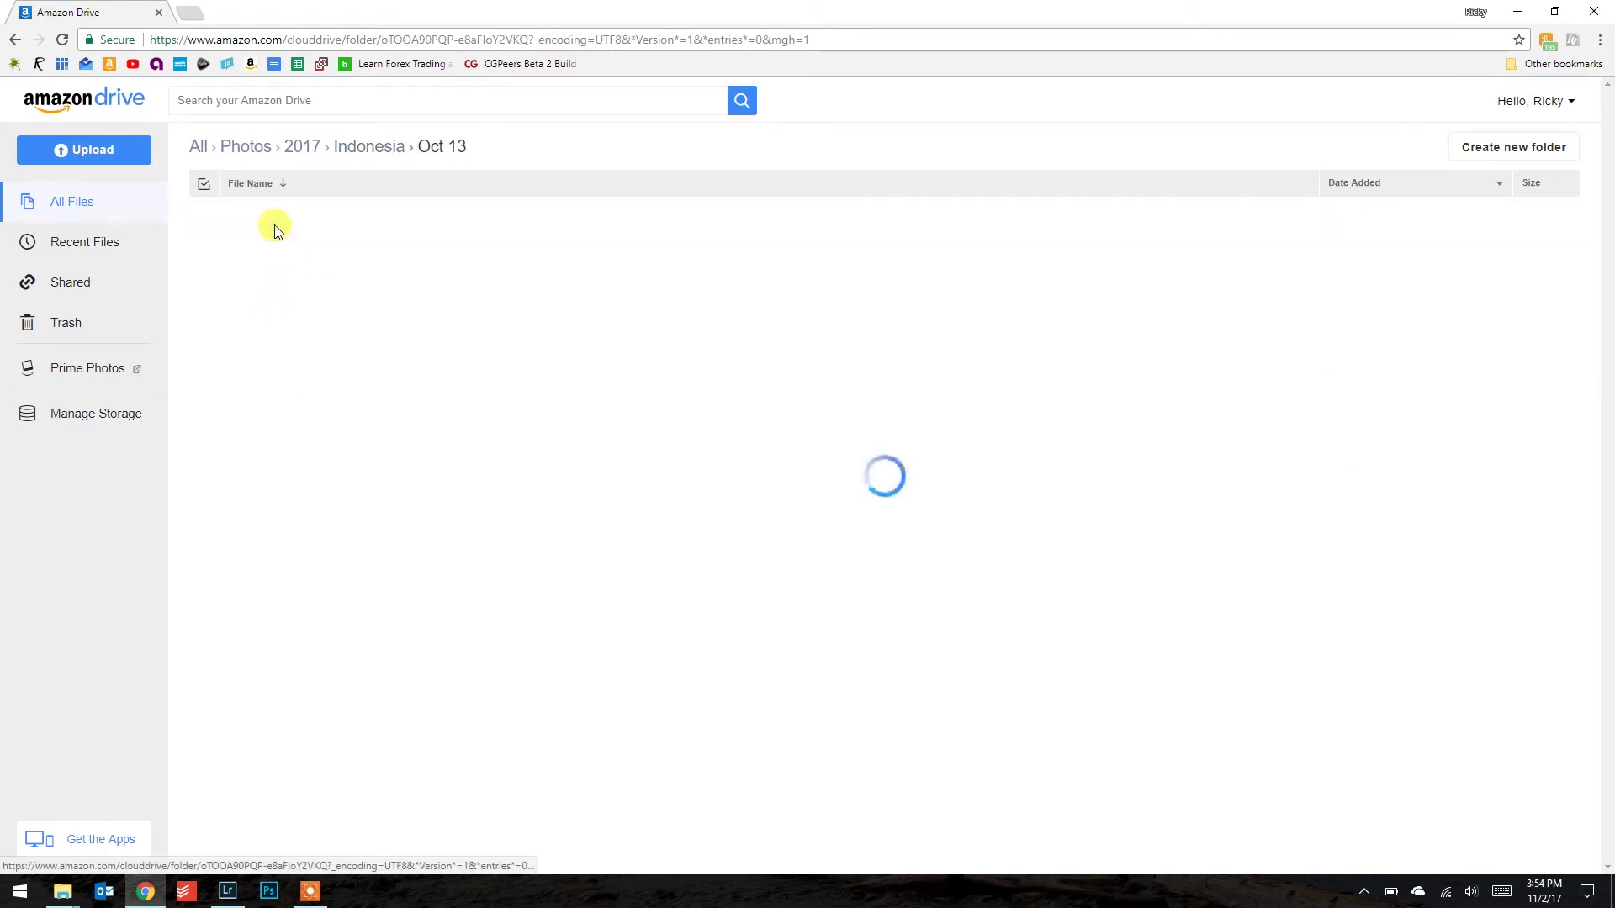
left_click(271, 212)
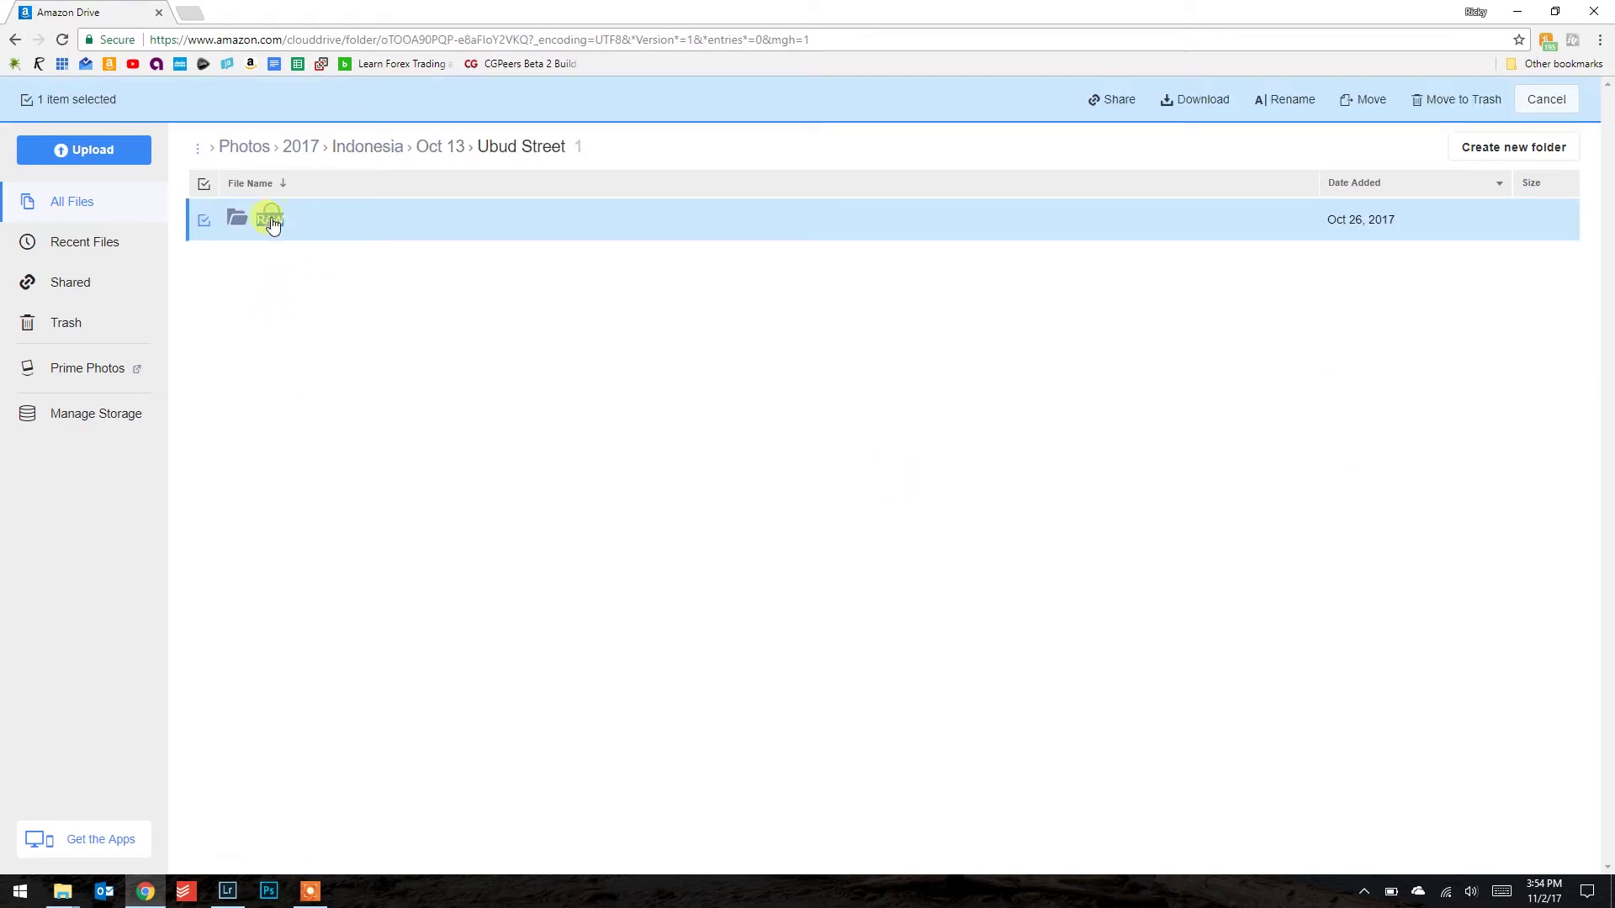
left_click(271, 219)
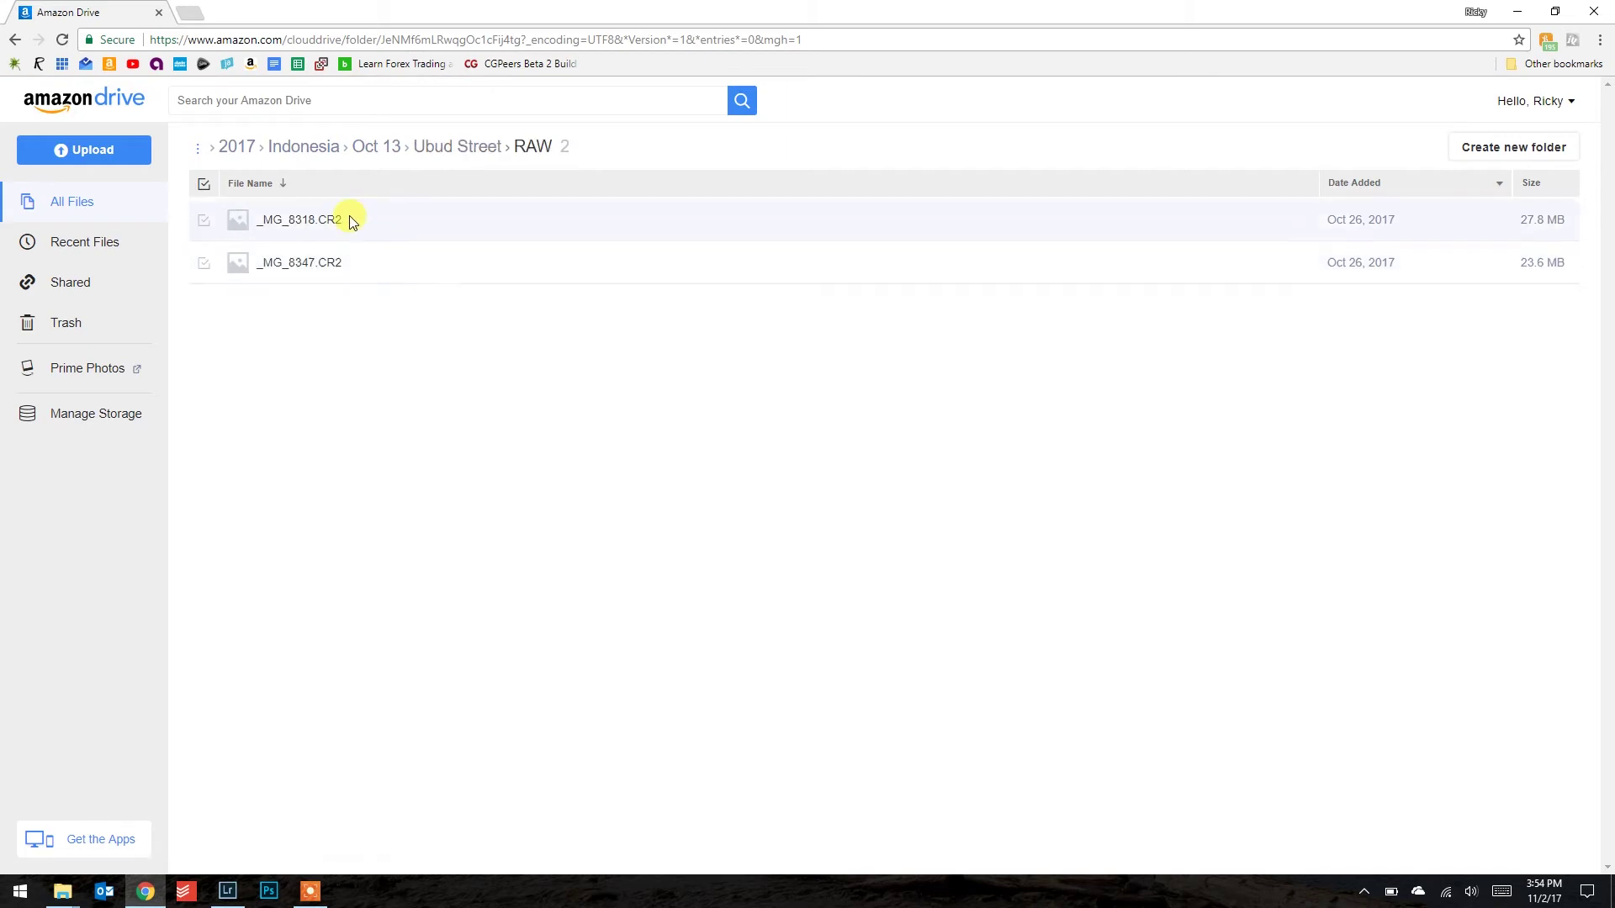